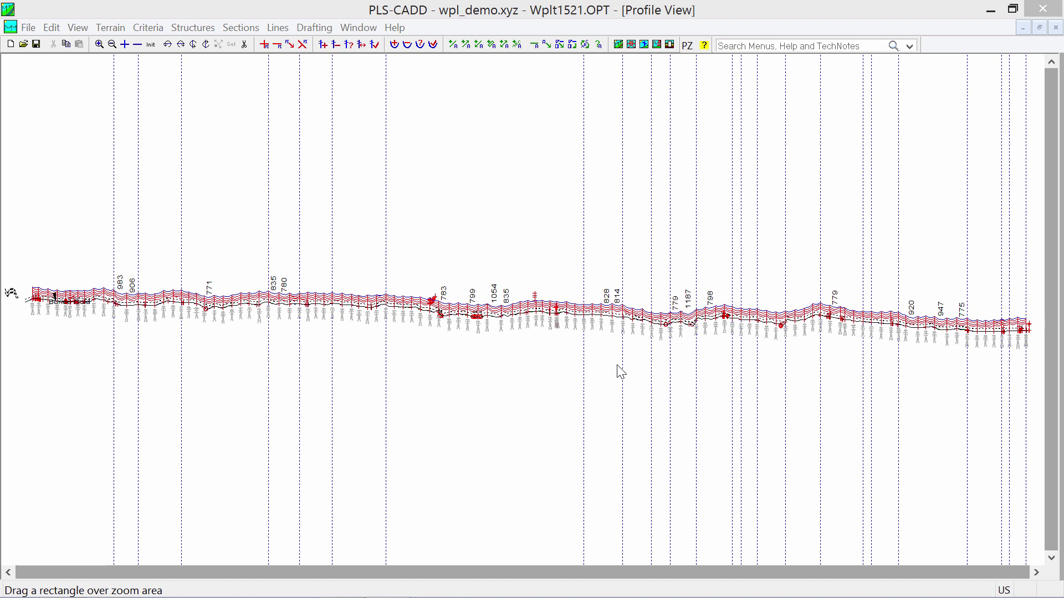
Step: Switch from the Profile View to the 3 Plan View of the line
{"action": "left_click", "coordinate": [359, 28]}
{"action": "left_click", "coordinate": [322, 191]}
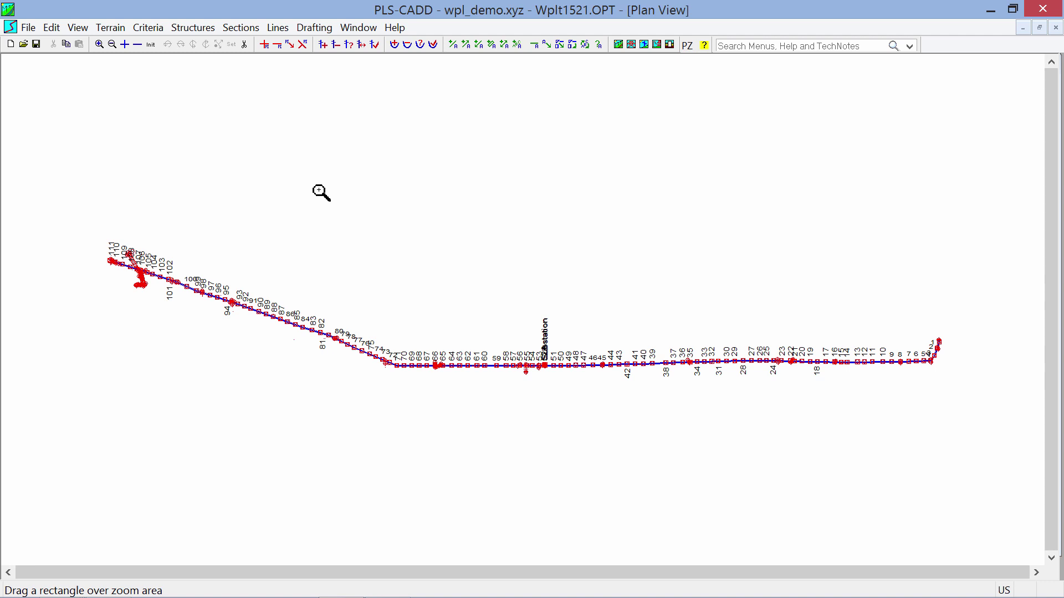
Step: Open the Attachment Manager under Drafting > Attachments (Raster and Vector)
{"action": "left_click", "coordinate": [311, 28]}
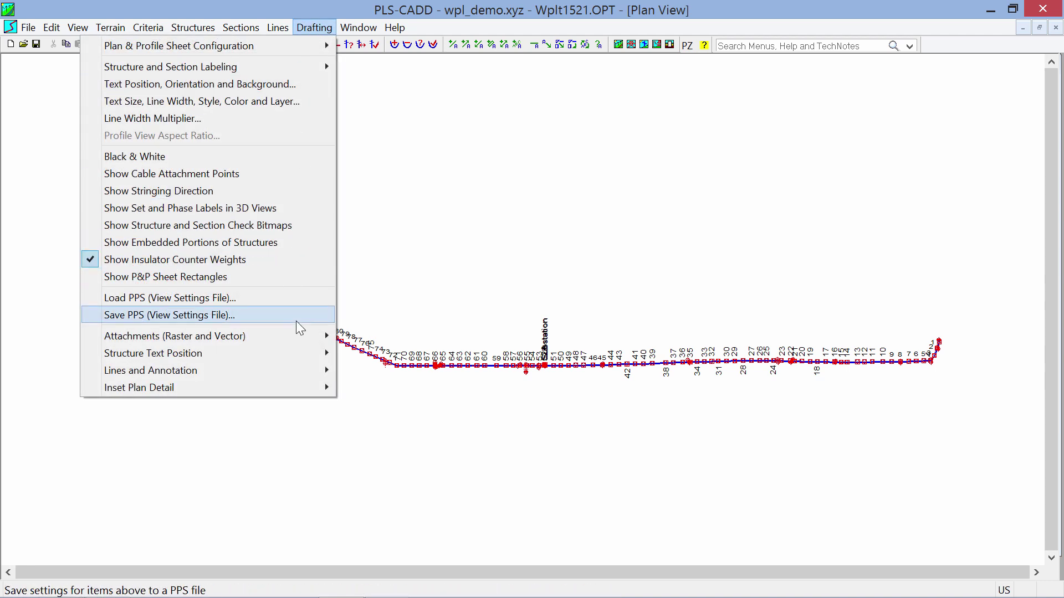
{"action": "mouse_move", "coordinate": [296, 331]}
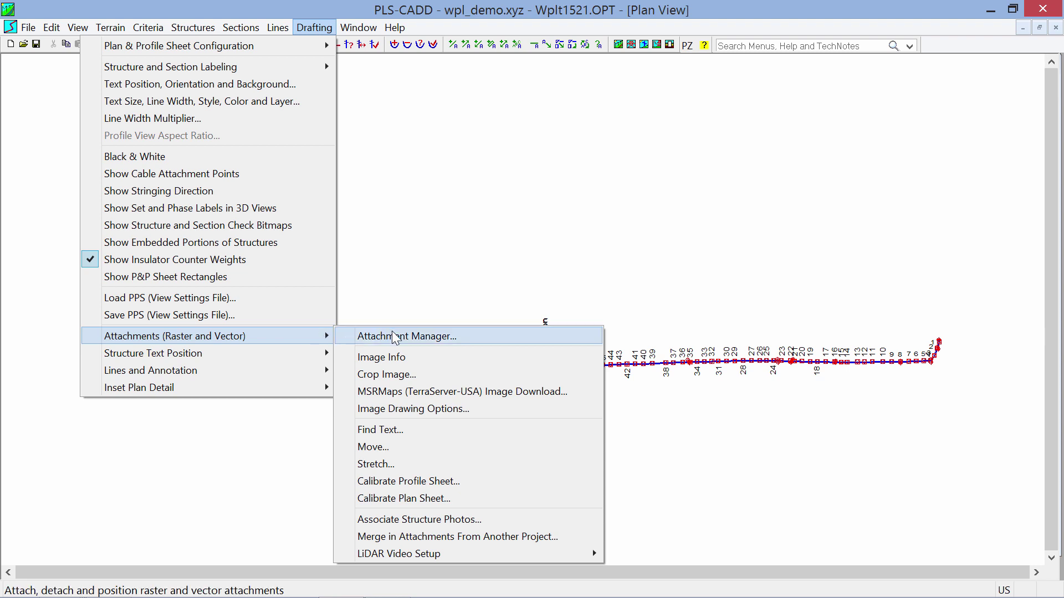
{"action": "left_click", "coordinate": [394, 337]}
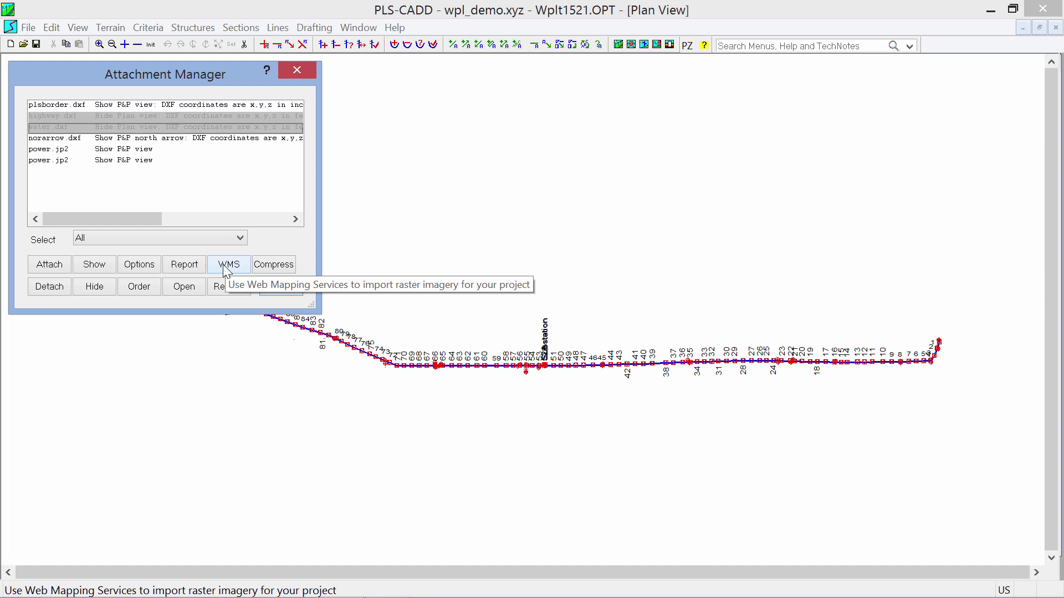
Step: Start a WMS import and keep ESRI World Imagery as the selected server
{"action": "left_click", "coordinate": [224, 264]}
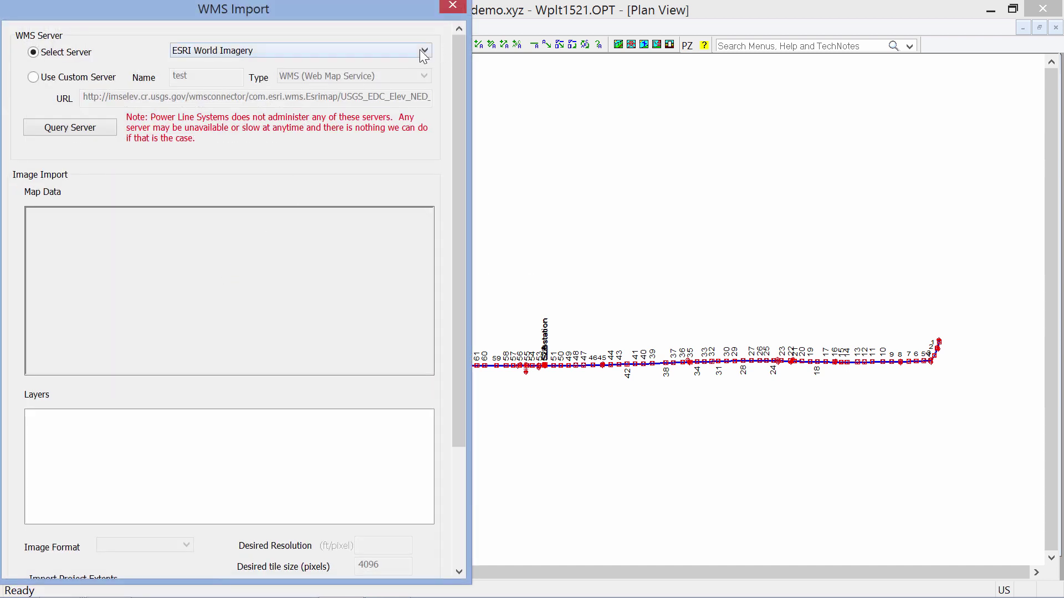
{"action": "left_click", "coordinate": [383, 50]}
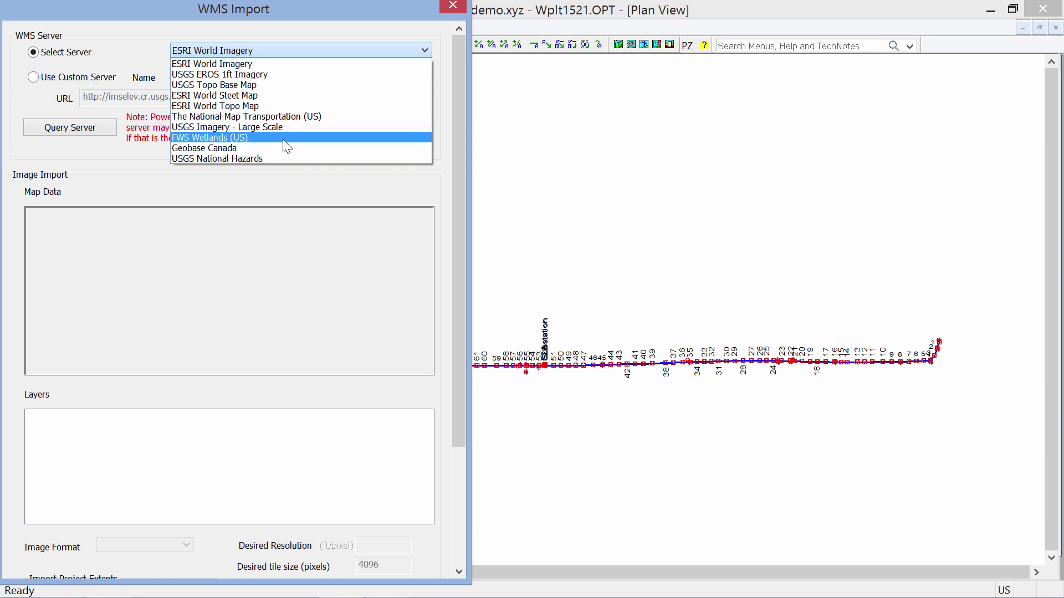
{"action": "left_click", "coordinate": [211, 62]}
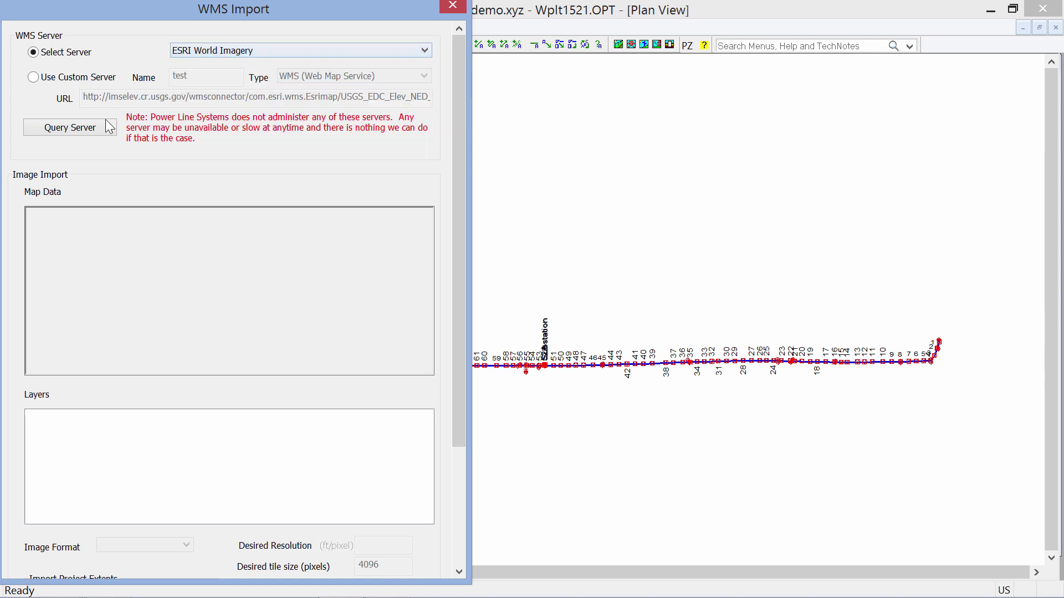
{"action": "left_click", "coordinate": [87, 132]}
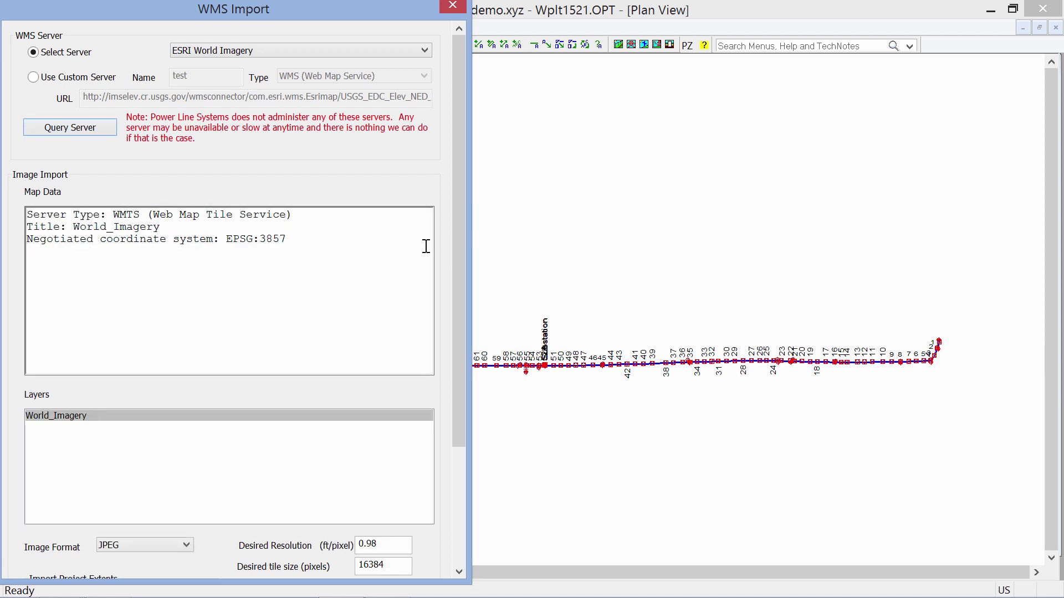
{"action": "left_click_drag", "start_coordinate": [460, 234], "coordinate": [451, 347]}
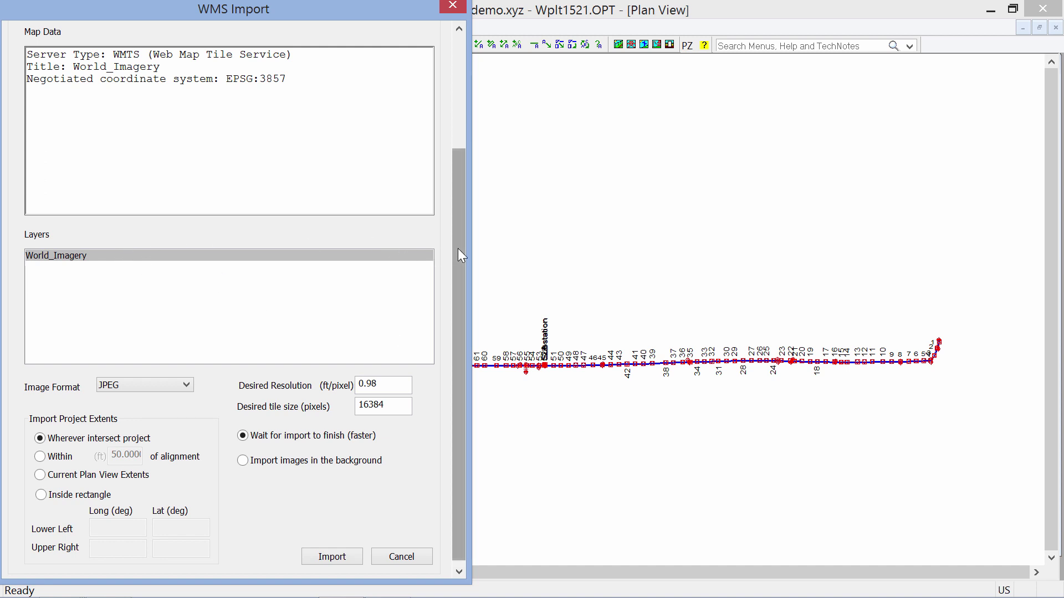
{"action": "left_click_drag", "start_coordinate": [458, 249], "coordinate": [102, 261]}
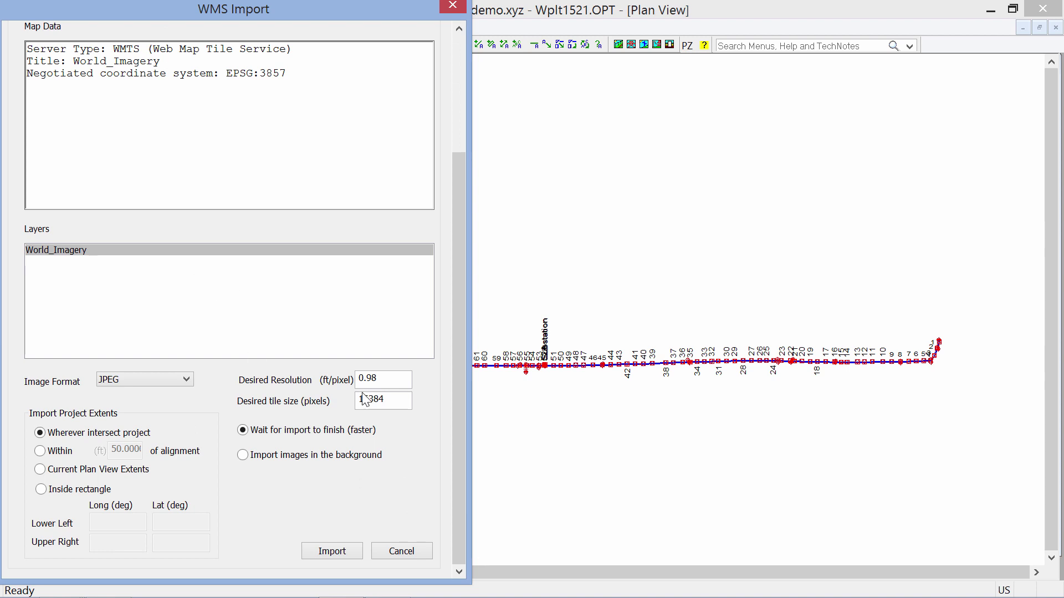
{"action": "left_click", "coordinate": [384, 380]}
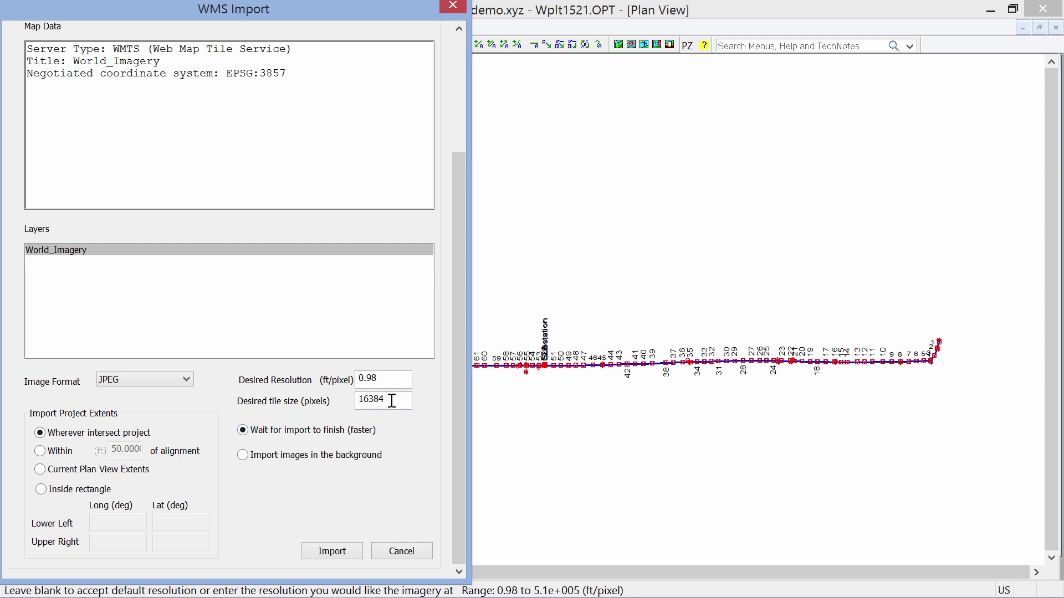
{"action": "left_click", "coordinate": [391, 402]}
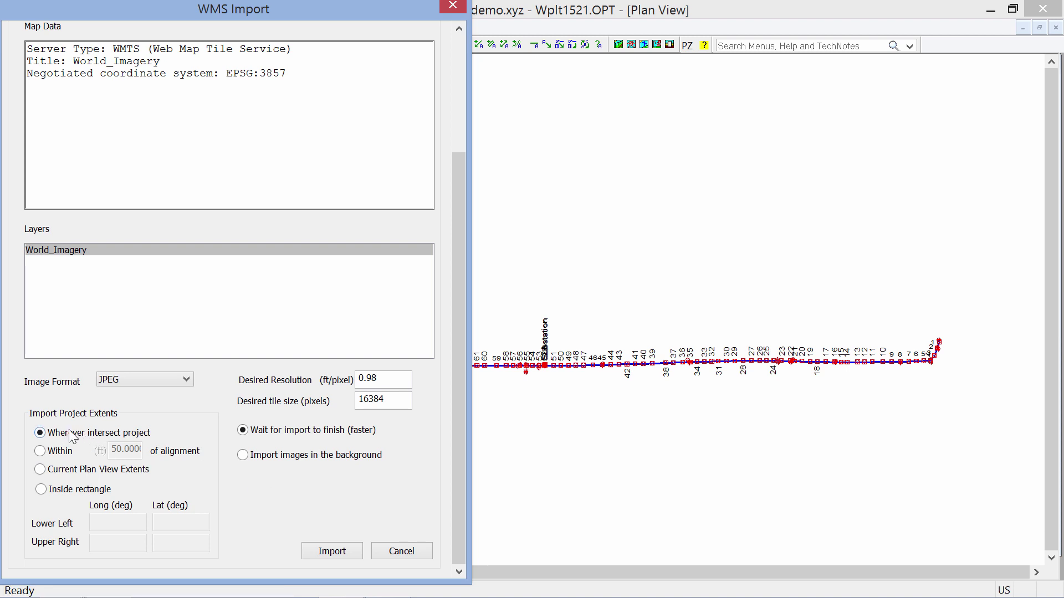
Step: Limit the import to within 1000 ft of the alignment, downloading images in the background
{"action": "left_click", "coordinate": [40, 470]}
{"action": "left_click", "coordinate": [41, 492]}
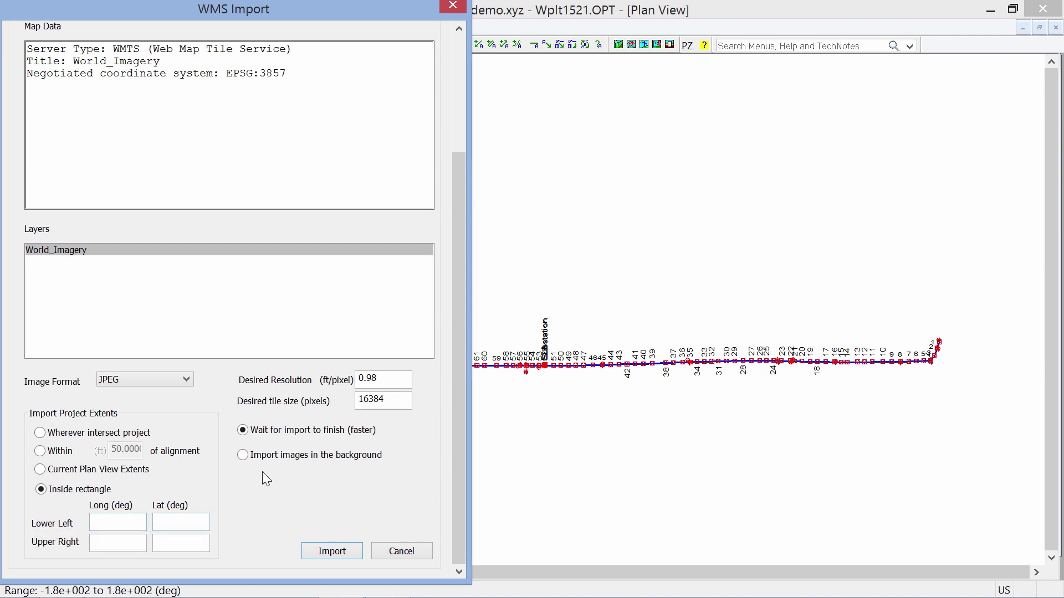
{"action": "left_click", "coordinate": [58, 453]}
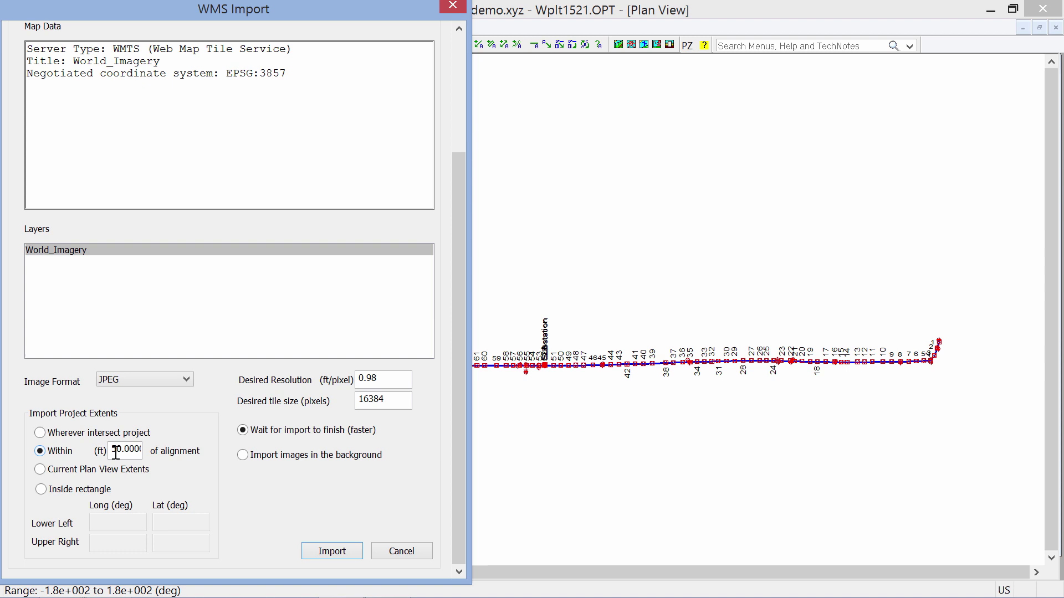
{"action": "double_click", "coordinate": [111, 450]}
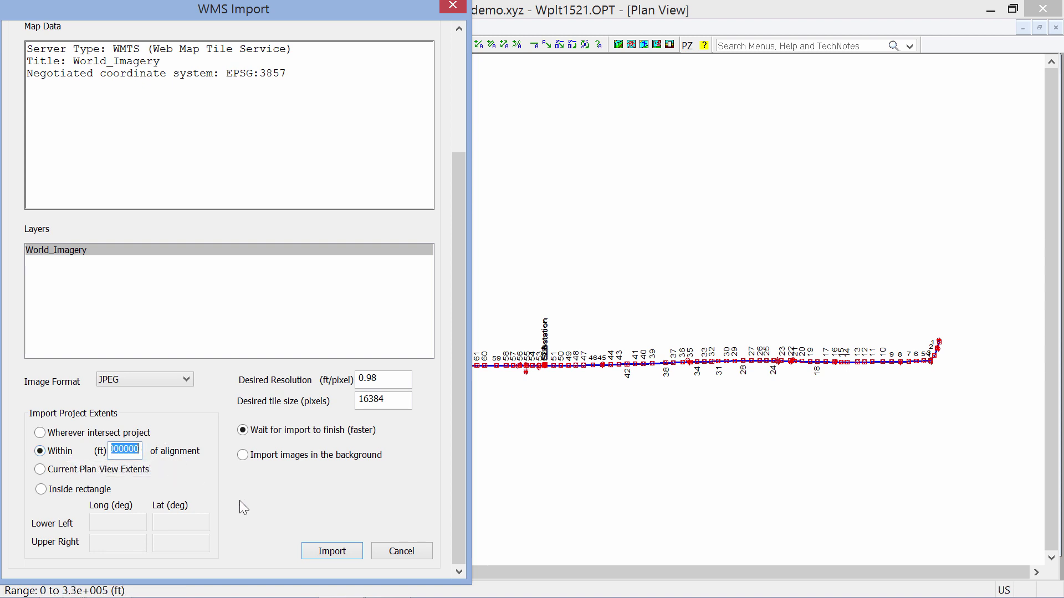
{"action": "type", "text": "1000"}
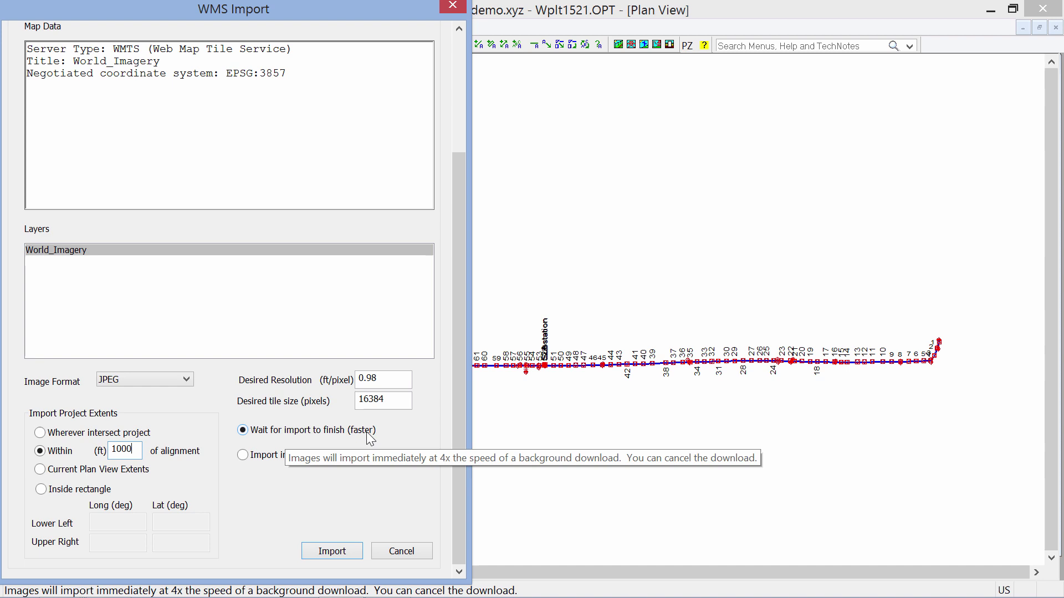
{"action": "left_click", "coordinate": [244, 457]}
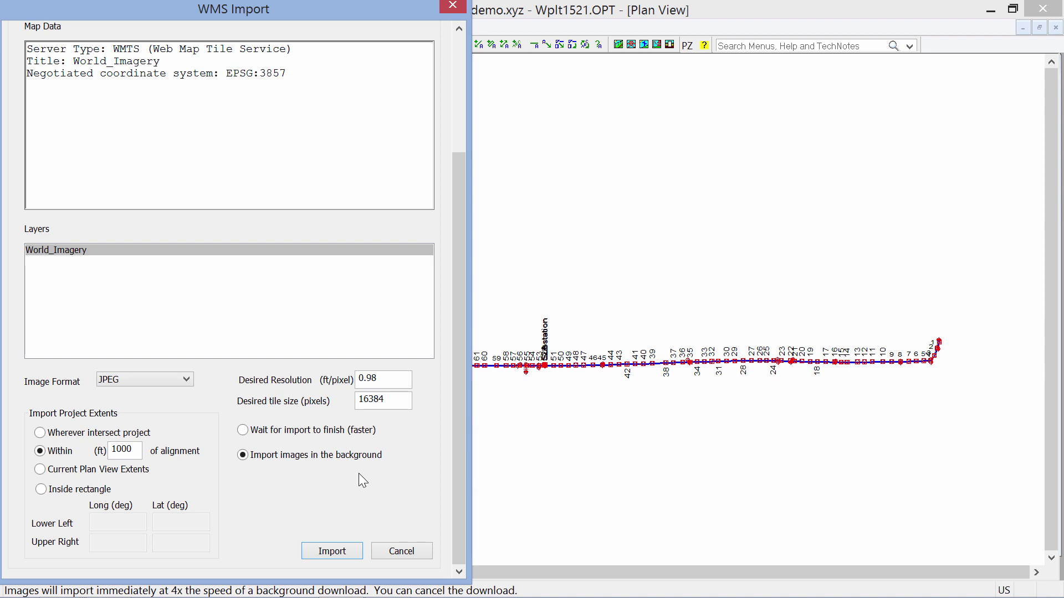
Step: Start the background World_Imagery import
{"action": "left_click", "coordinate": [335, 551]}
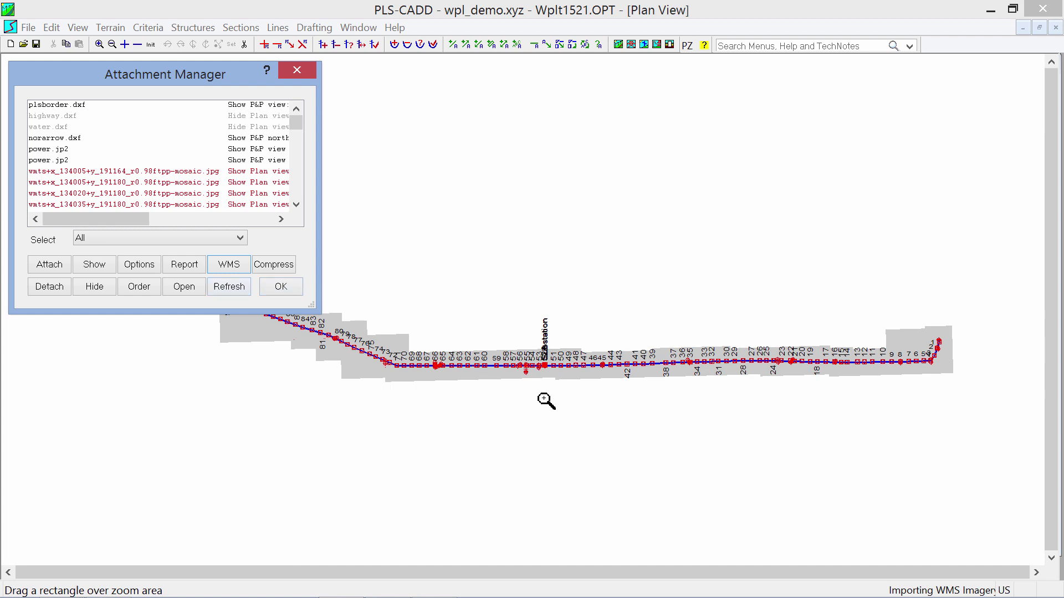
Step: Close the Attachment Manager and inspect the imagery at the line's west end in Plan View
{"action": "left_click", "coordinate": [288, 289]}
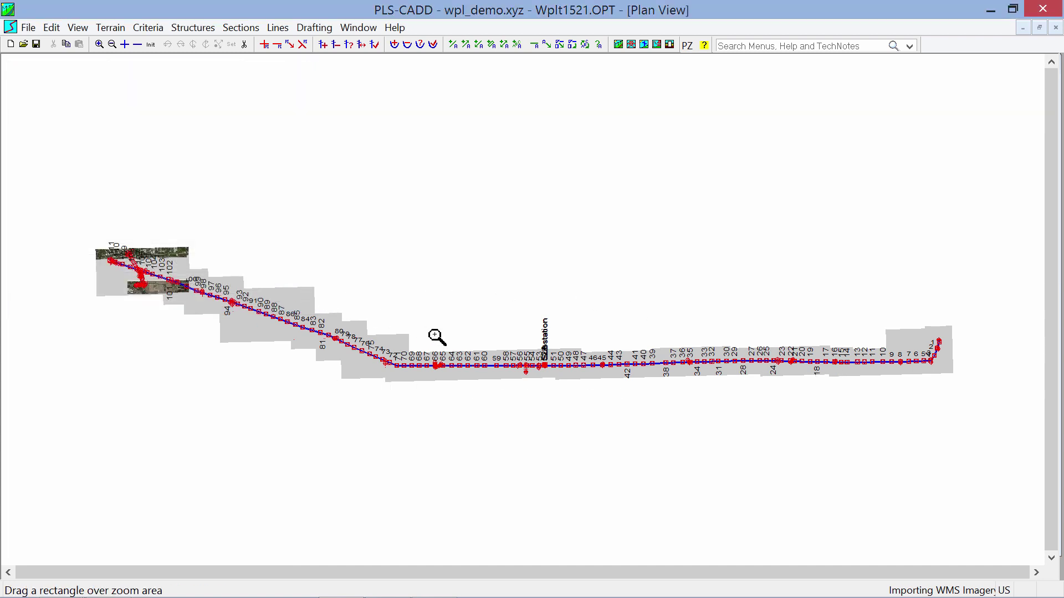
{"action": "left_click_drag", "start_coordinate": [99, 251], "coordinate": [220, 302]}
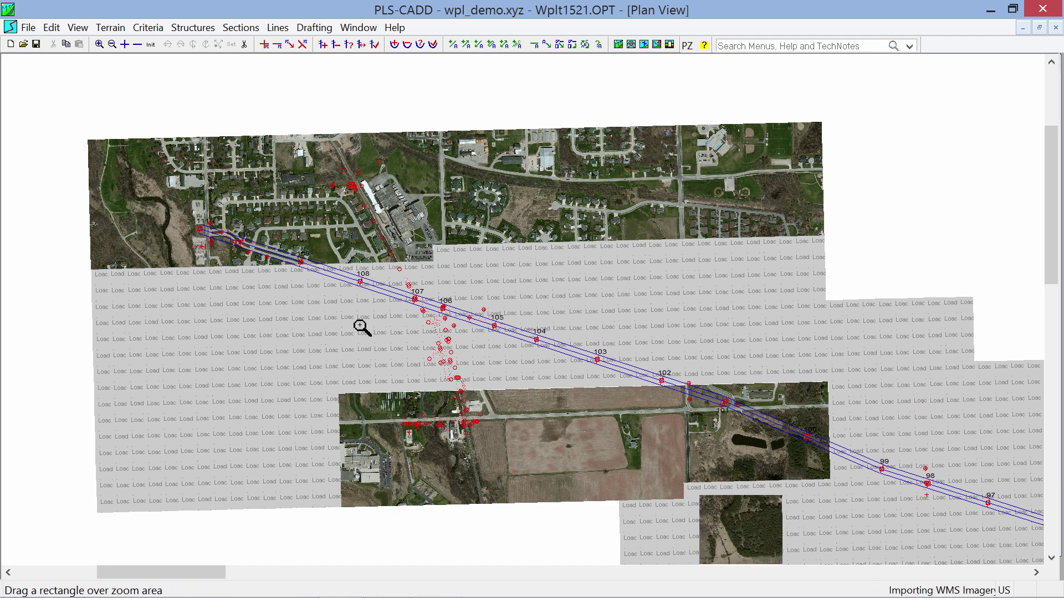
{"action": "middle_click", "coordinate": [506, 340]}
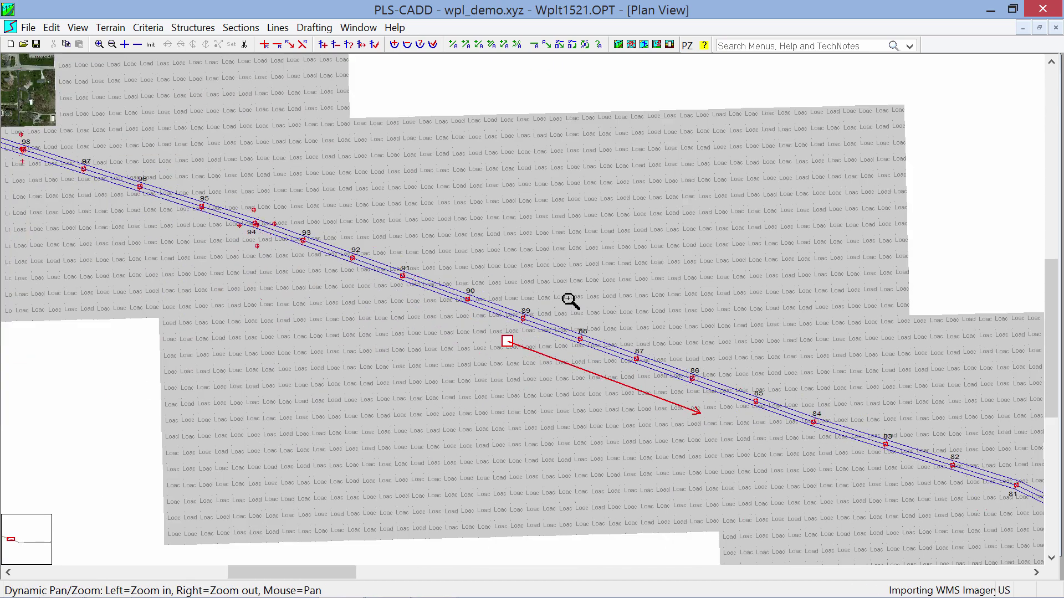
{"action": "middle_click", "coordinate": [569, 300]}
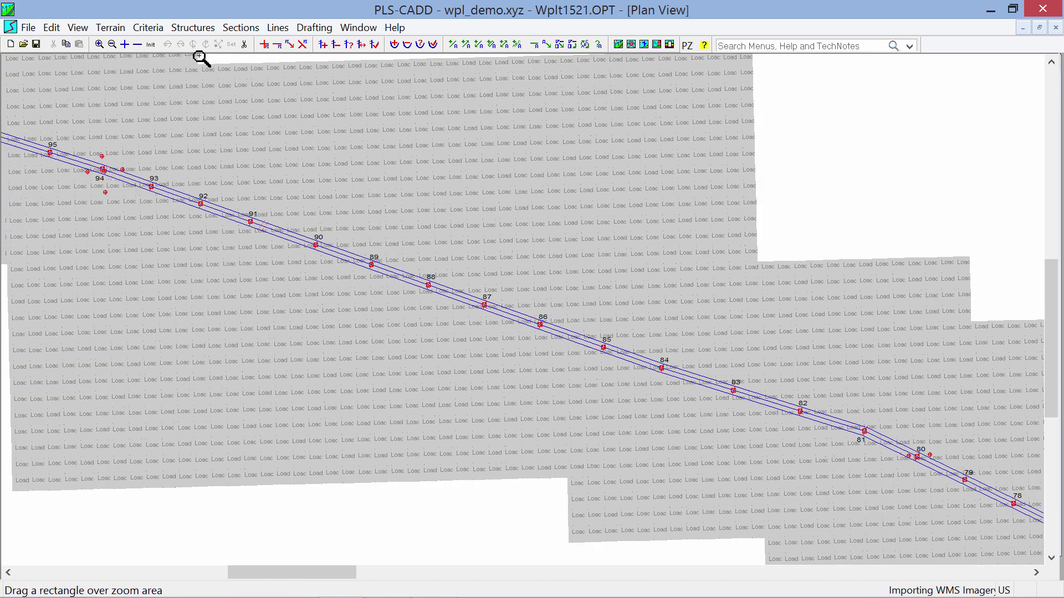
{"action": "left_click", "coordinate": [151, 44]}
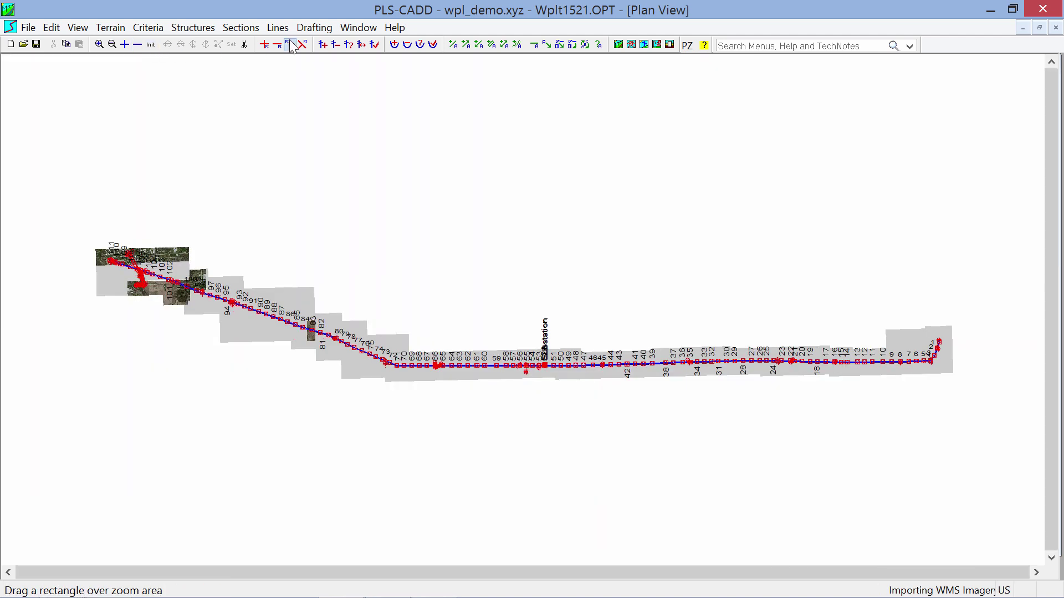
Step: Switch to the Profile View and zoom in on a few towers and spans
{"action": "left_click", "coordinate": [355, 28]}
{"action": "left_click", "coordinate": [321, 174]}
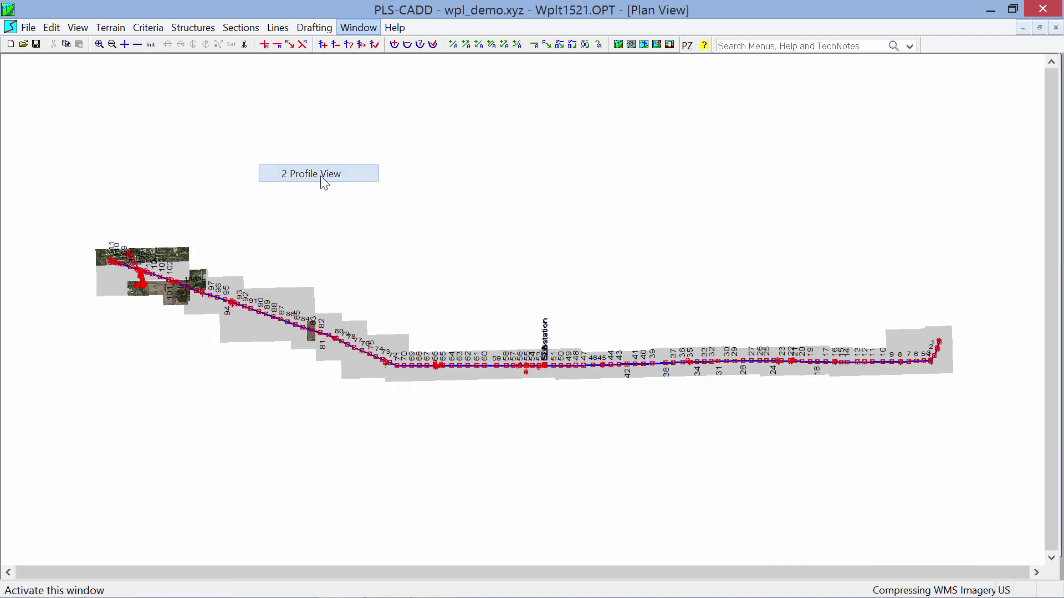
{"action": "left_click", "coordinate": [151, 45]}
{"action": "left_click_drag", "start_coordinate": [547, 277], "coordinate": [621, 332]}
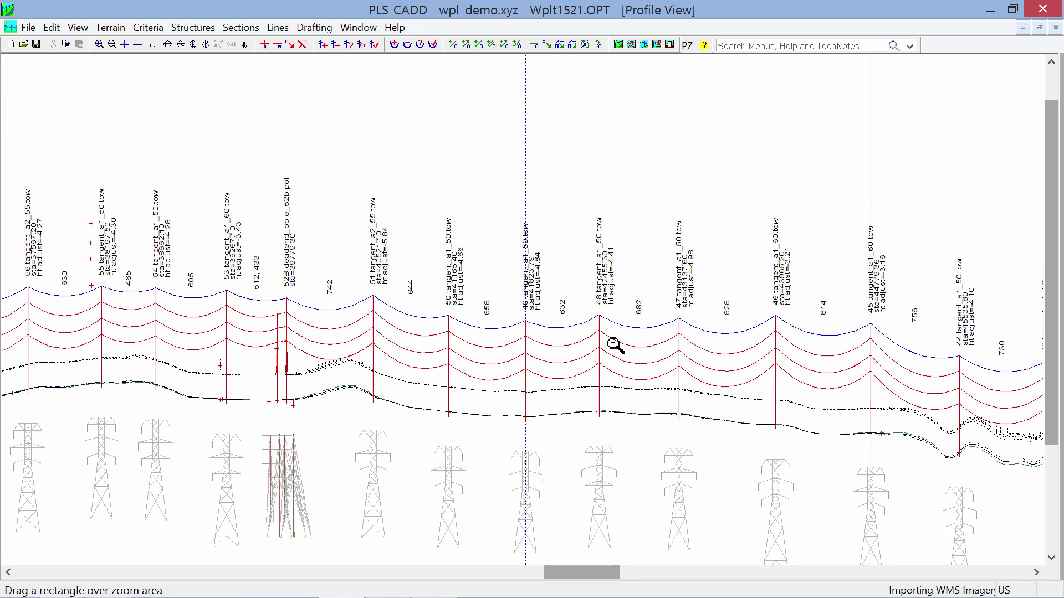
{"action": "left_click_drag", "start_coordinate": [461, 311], "coordinate": [615, 430]}
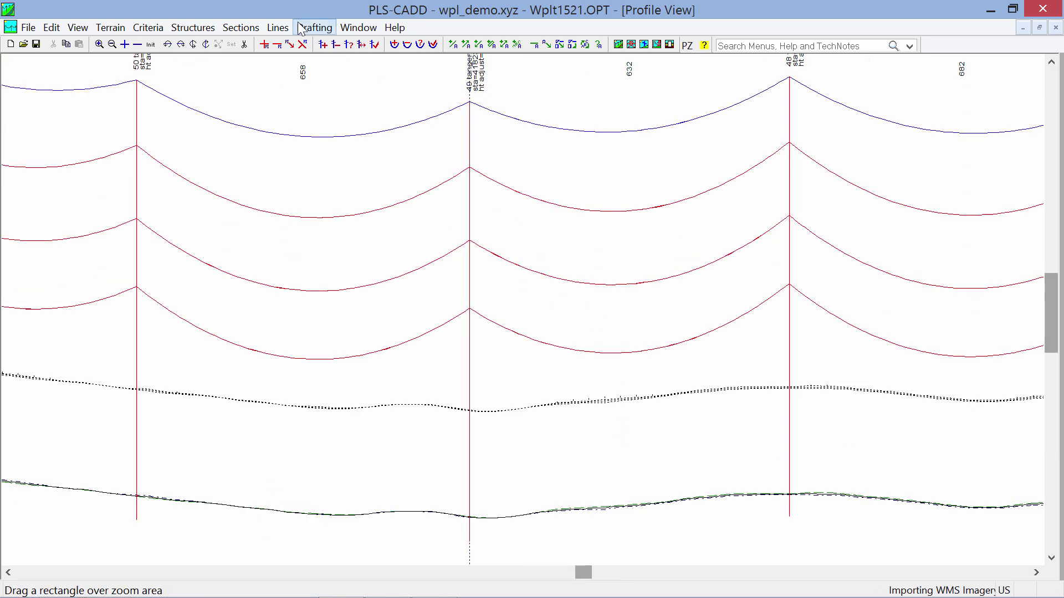
Step: Return to the Plan View and fit the whole line with its imagery tiles
{"action": "left_click", "coordinate": [154, 46]}
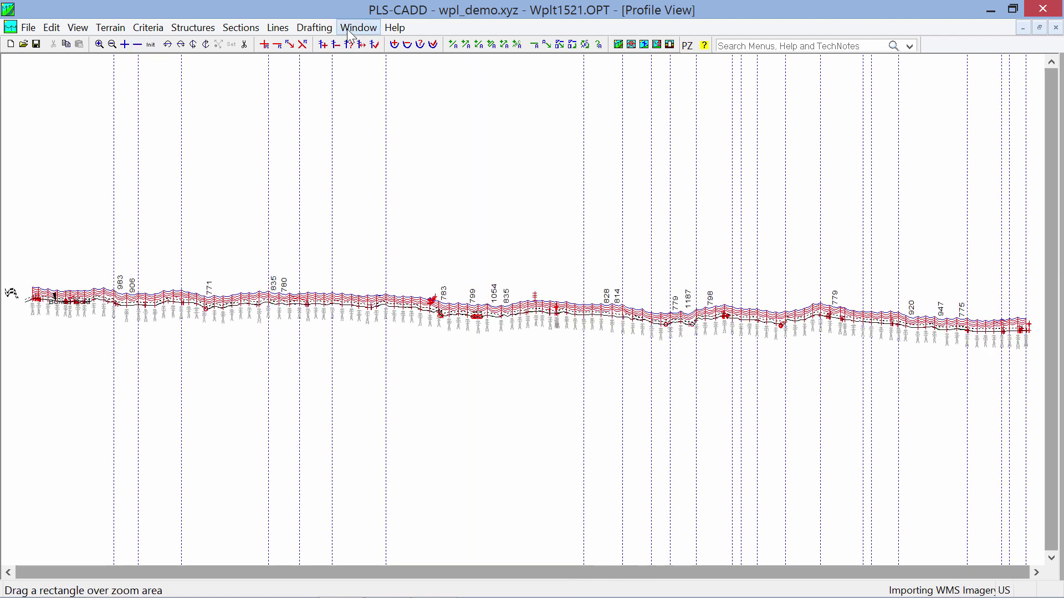
{"action": "left_click", "coordinate": [359, 27]}
{"action": "left_click", "coordinate": [328, 191]}
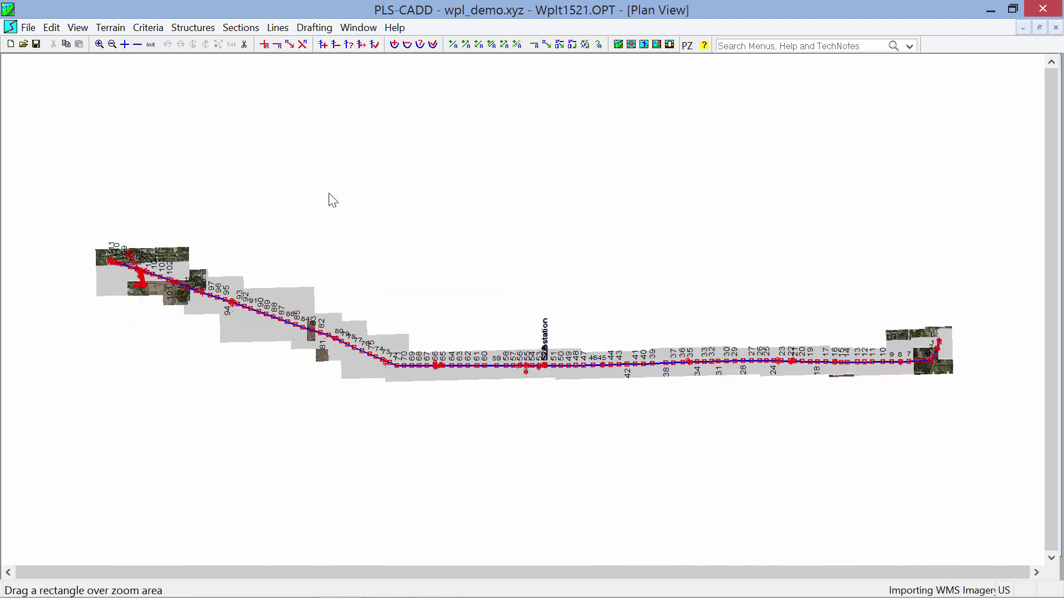
{"action": "left_click_drag", "start_coordinate": [88, 241], "coordinate": [251, 318]}
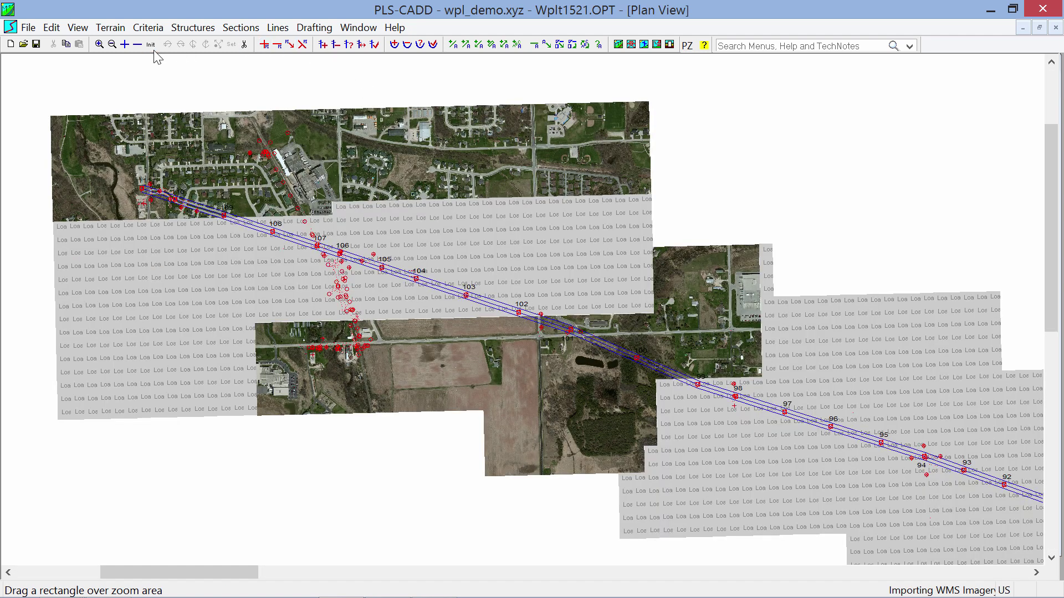
{"action": "left_click", "coordinate": [153, 49]}
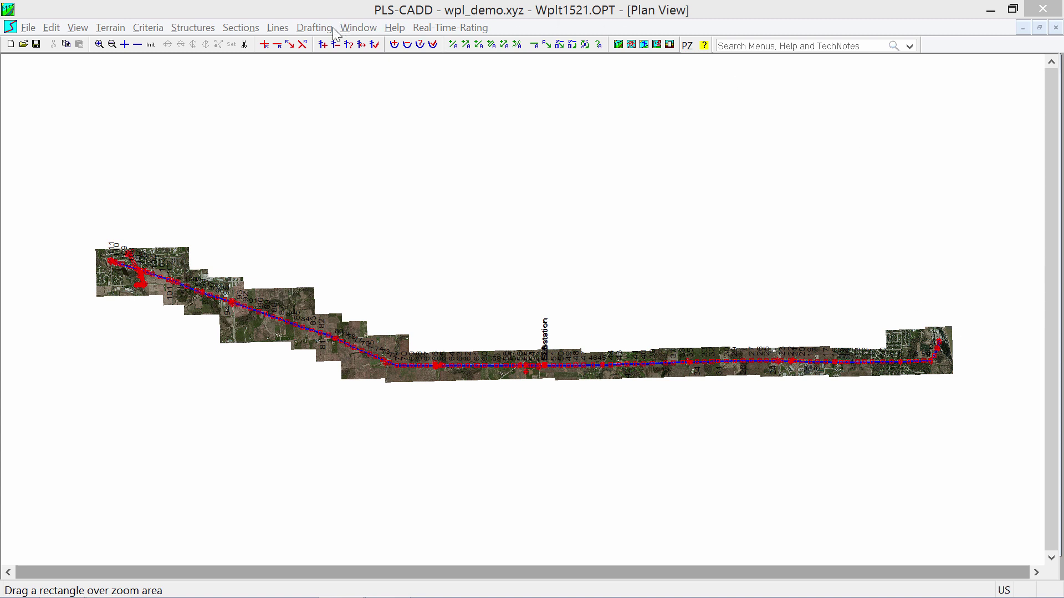
Step: Switch to the 4 3D View of the terrain
{"action": "left_click", "coordinate": [358, 34]}
{"action": "left_click", "coordinate": [358, 33]}
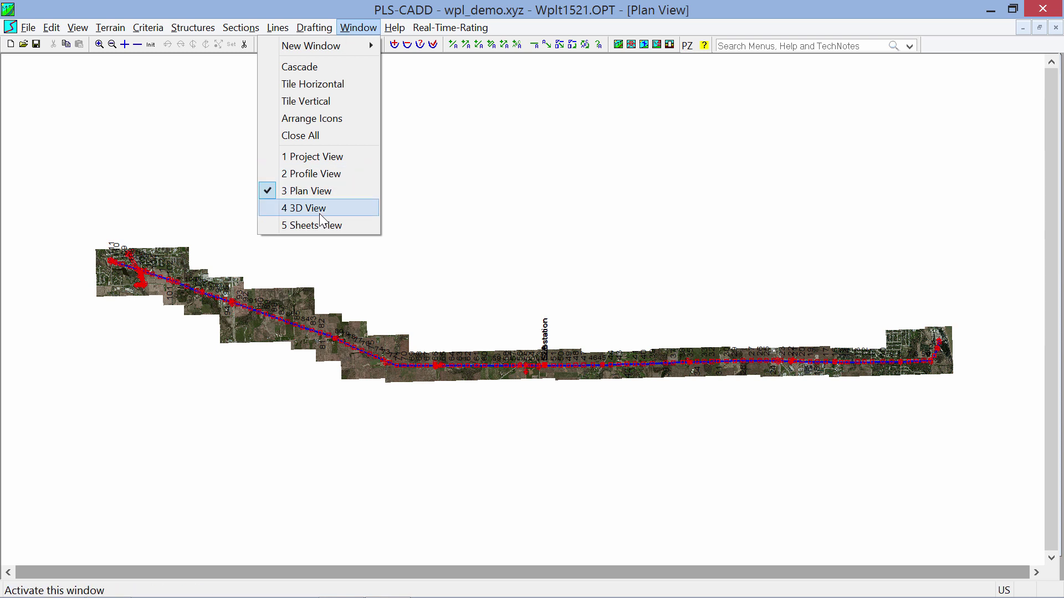
{"action": "left_click", "coordinate": [320, 210]}
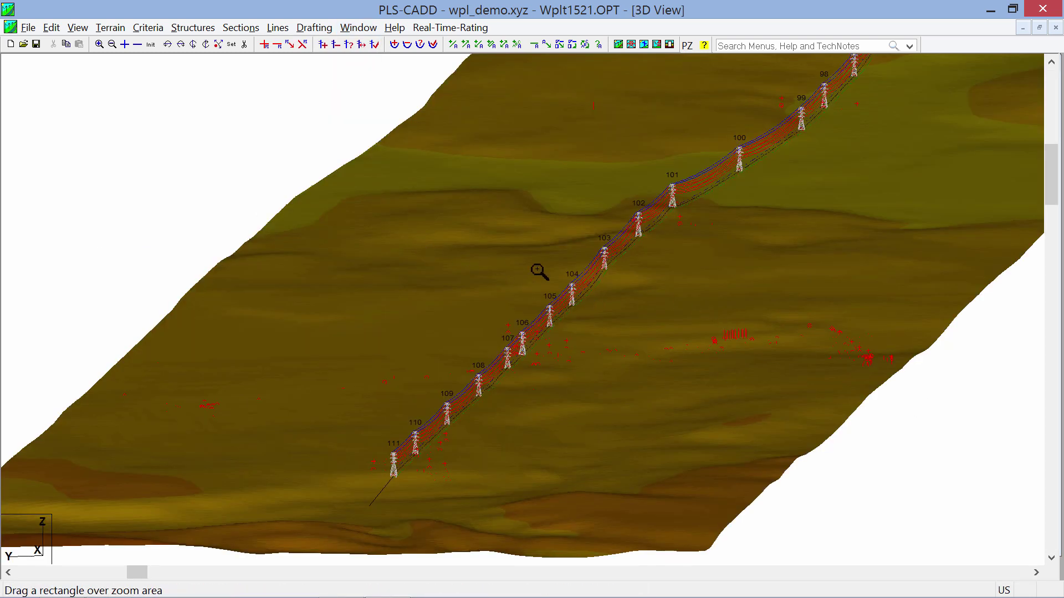
Step: Set the TIN rendering to 'Color from bitmap, intensity by incidence'
{"action": "left_click", "coordinate": [110, 28]}
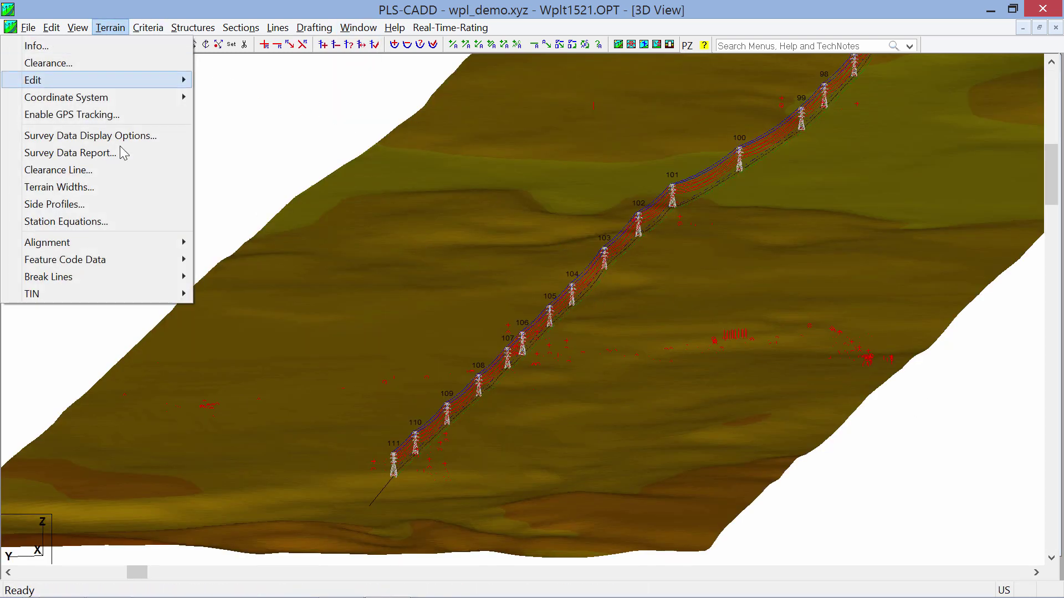
{"action": "mouse_move", "coordinate": [128, 299]}
{"action": "left_click", "coordinate": [241, 292]}
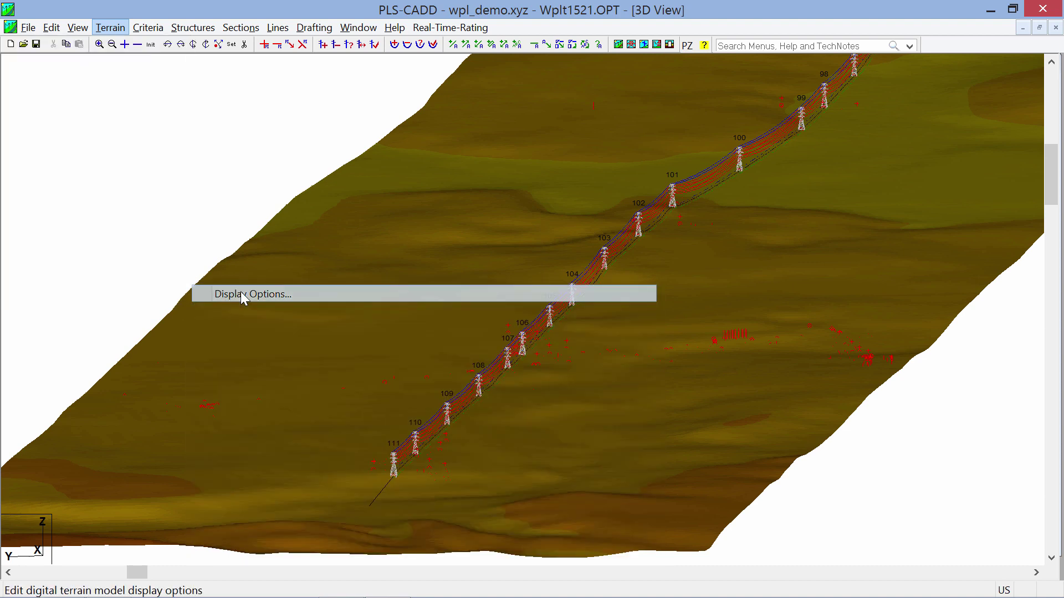
{"action": "left_click", "coordinate": [92, 178]}
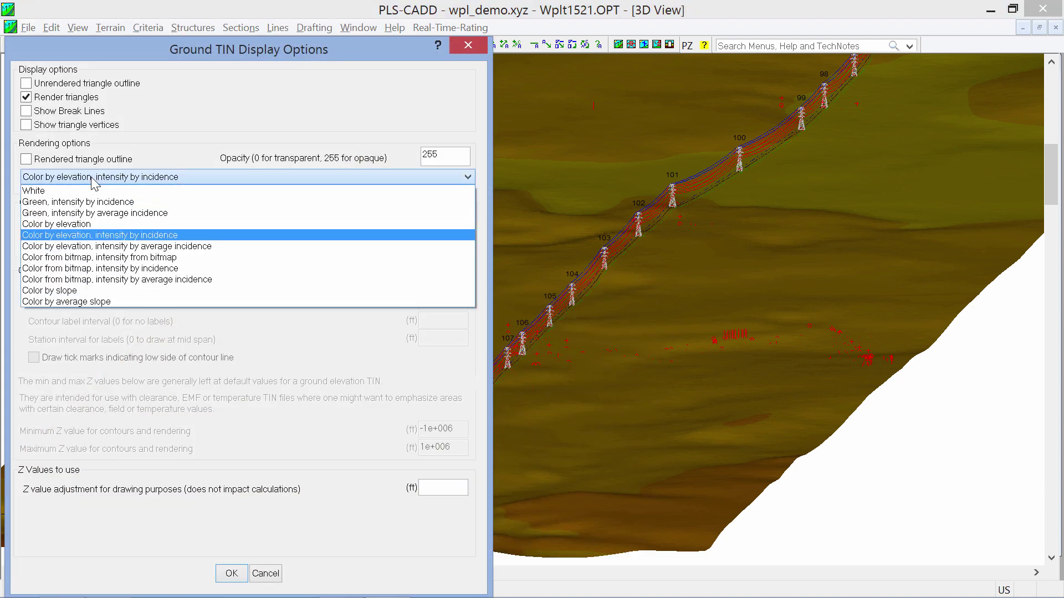
{"action": "left_click", "coordinate": [118, 268]}
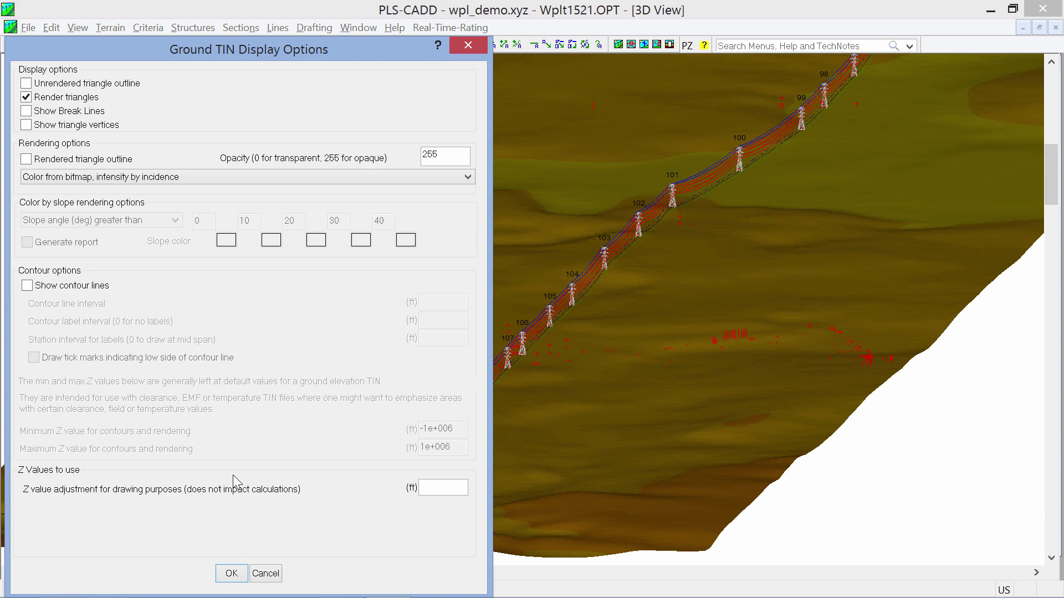
{"action": "left_click", "coordinate": [232, 573]}
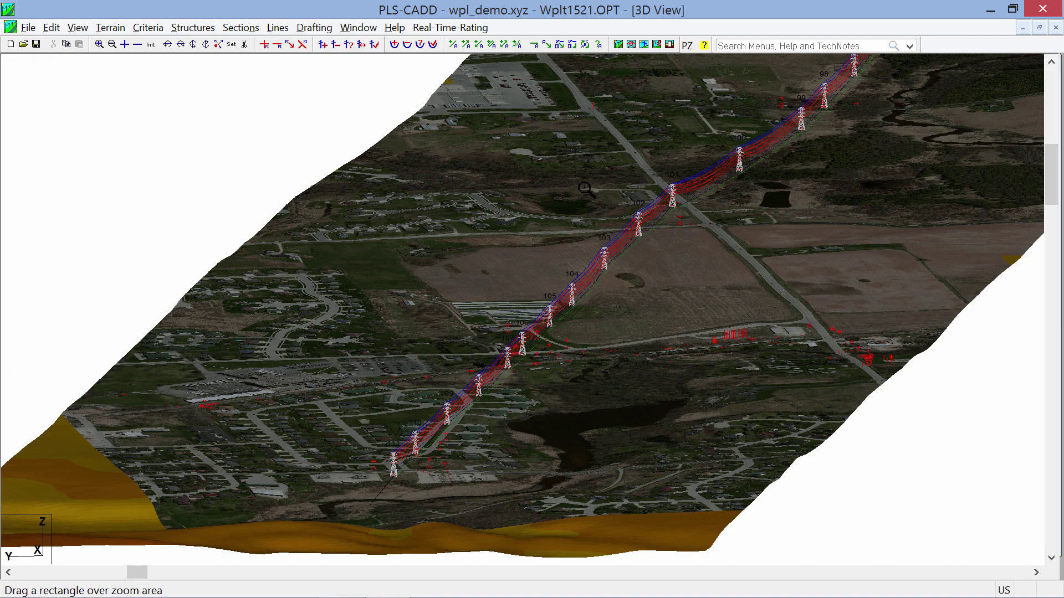
Step: Zoom the 3D View in on towers 101–102 to inspect the draped imagery
{"action": "left_click_drag", "start_coordinate": [583, 187], "coordinate": [692, 249]}
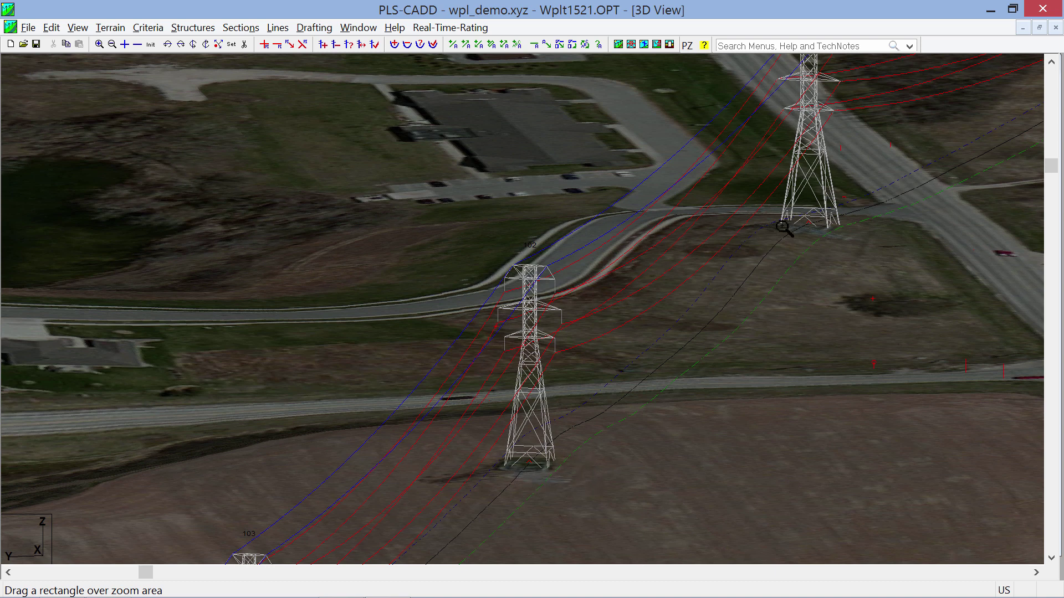
{"action": "left_click", "coordinate": [394, 28]}
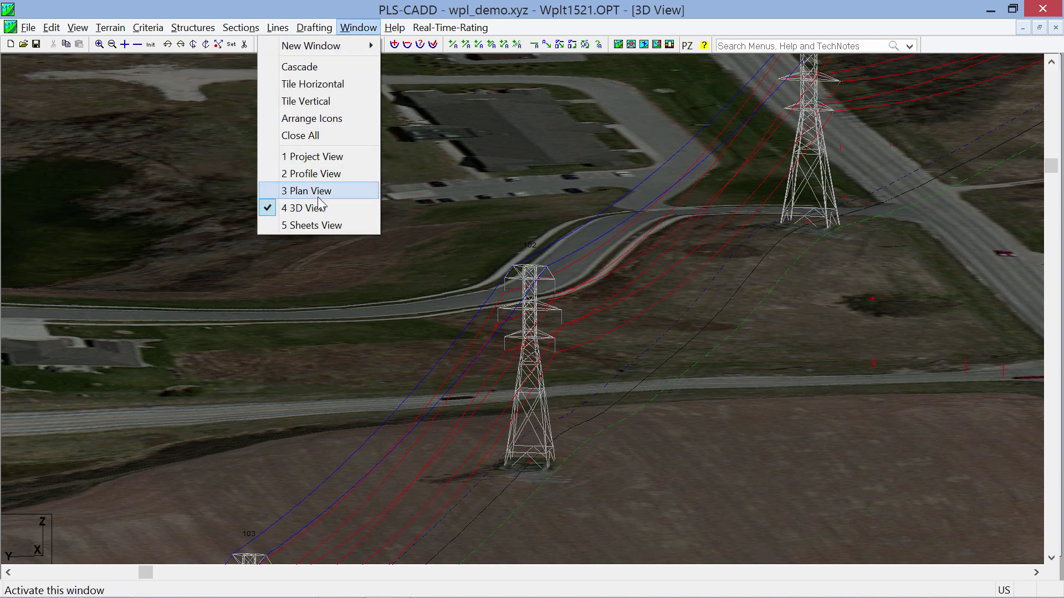
Step: Show the plan-and-profile sheets with imagery in the 5 Sheets View
{"action": "left_click", "coordinate": [317, 228]}
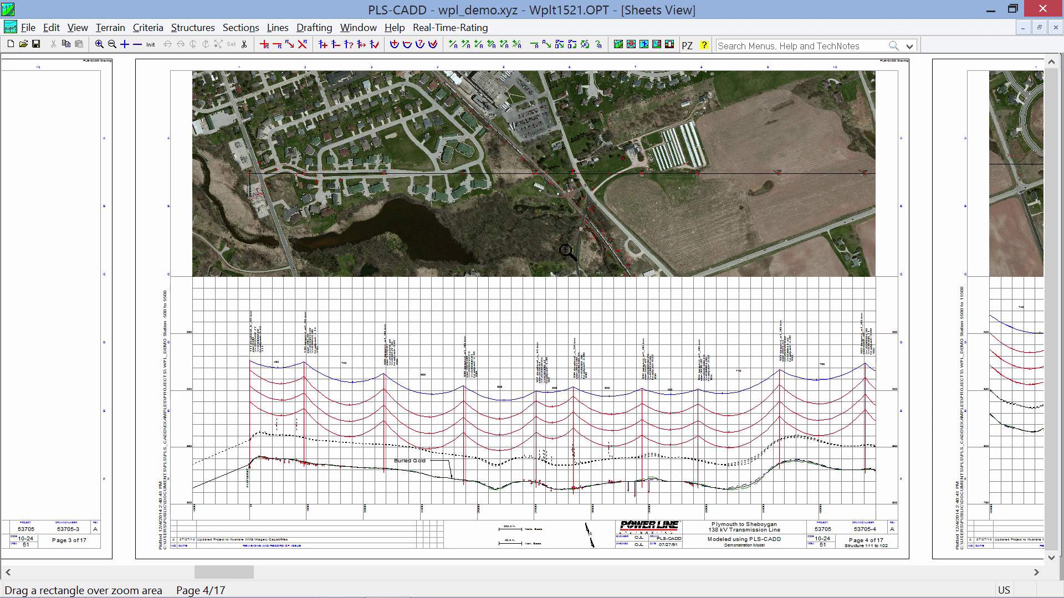
{"action": "left_click", "coordinate": [358, 28]}
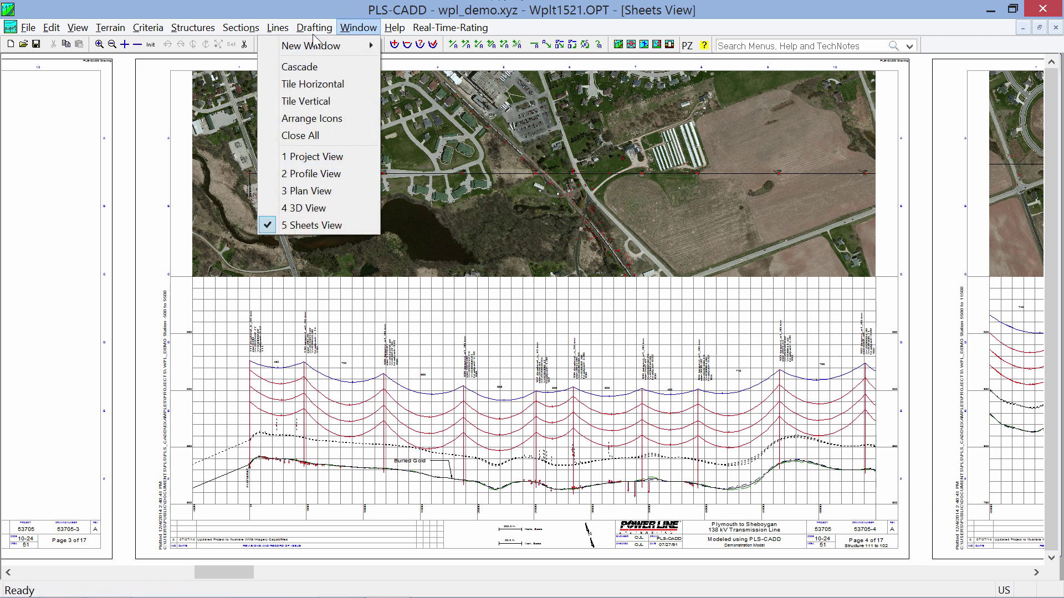
Step: Open WMS import from the Attachment Manager, then switch to the NOAA page in Internet Explorer
{"action": "mouse_move", "coordinate": [314, 27]}
{"action": "mouse_move", "coordinate": [320, 338]}
{"action": "left_click", "coordinate": [388, 338]}
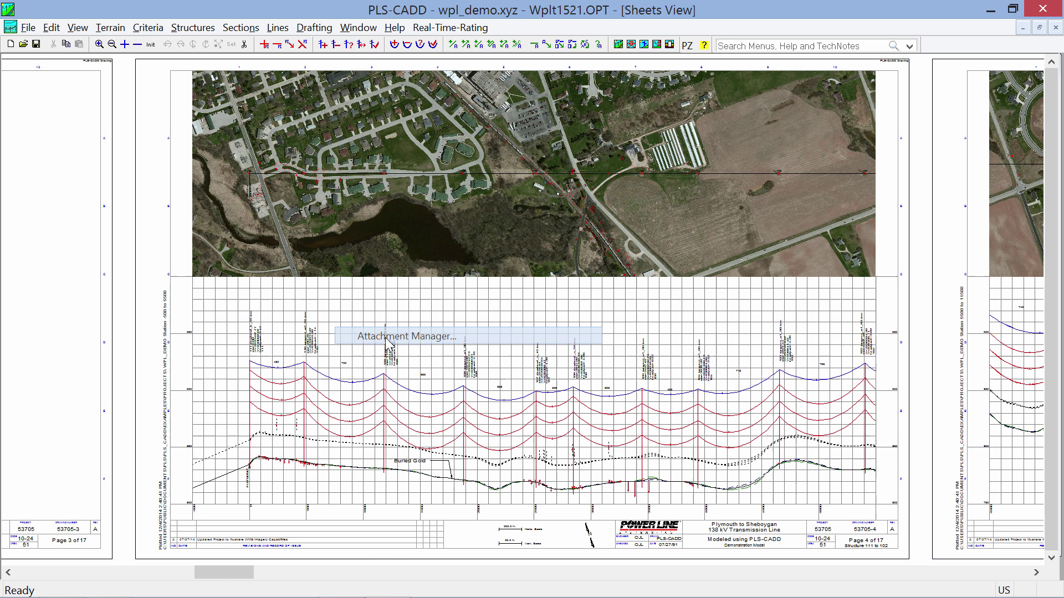
{"action": "left_click", "coordinate": [231, 266]}
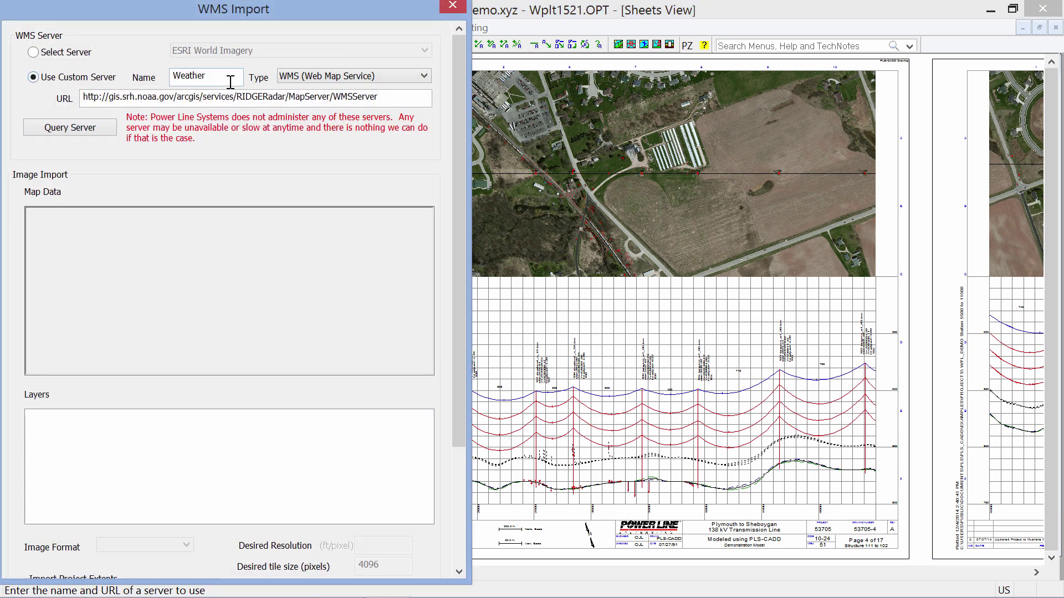
{"action": "key", "text": "alt+Tab"}
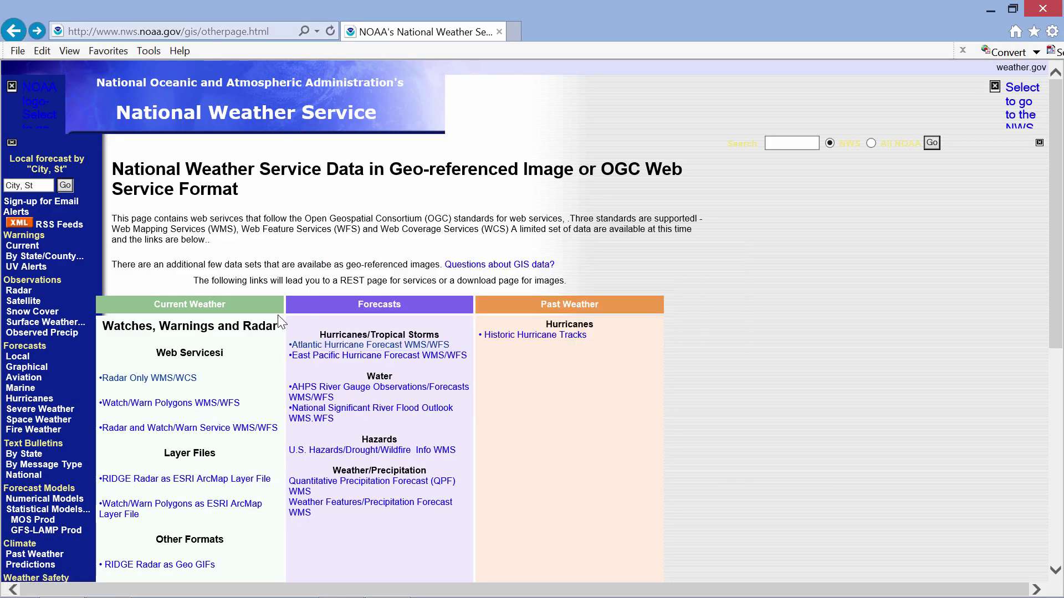
Step: Copy the 'Radar Only WMS/WCS' link address and switch back to PLS-CADD's WMS Import dialog
{"action": "right_click", "coordinate": [155, 379]}
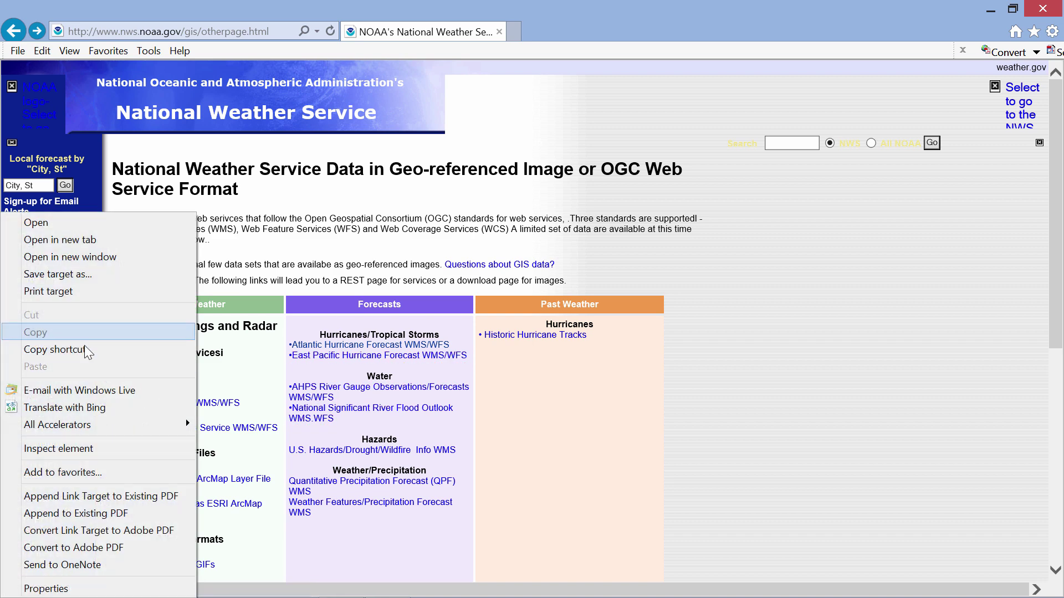
{"action": "left_click", "coordinate": [133, 350]}
{"action": "key", "text": "alt+Tab"}
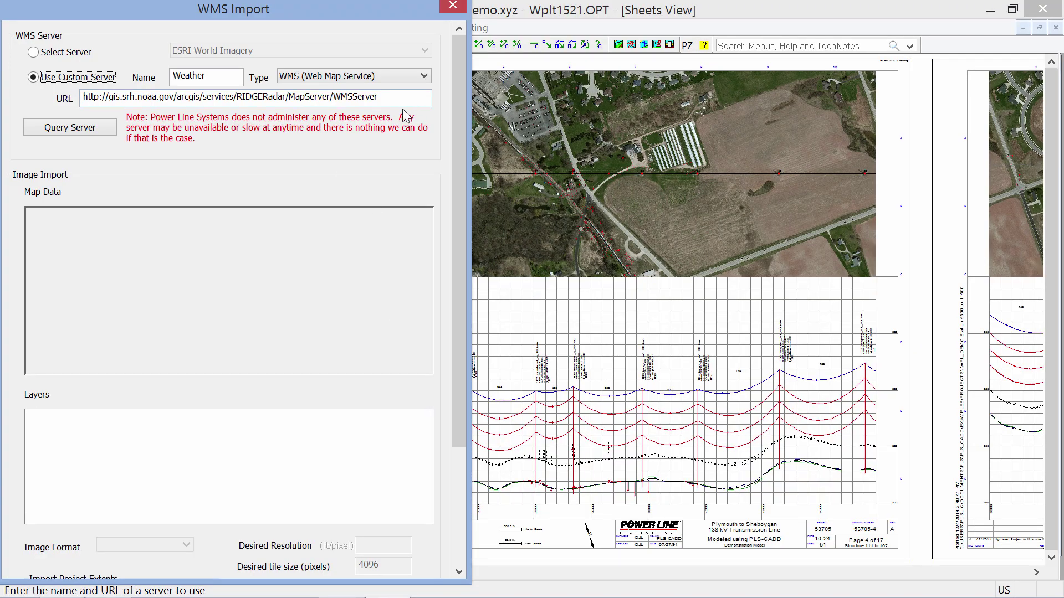
Step: Query the NOAA RIDGERadar WMS server, select the RIDGE 1x1 km Base Reflectivity layer, then cancel the import
{"action": "left_click_drag", "start_coordinate": [394, 99], "coordinate": [49, 86]}
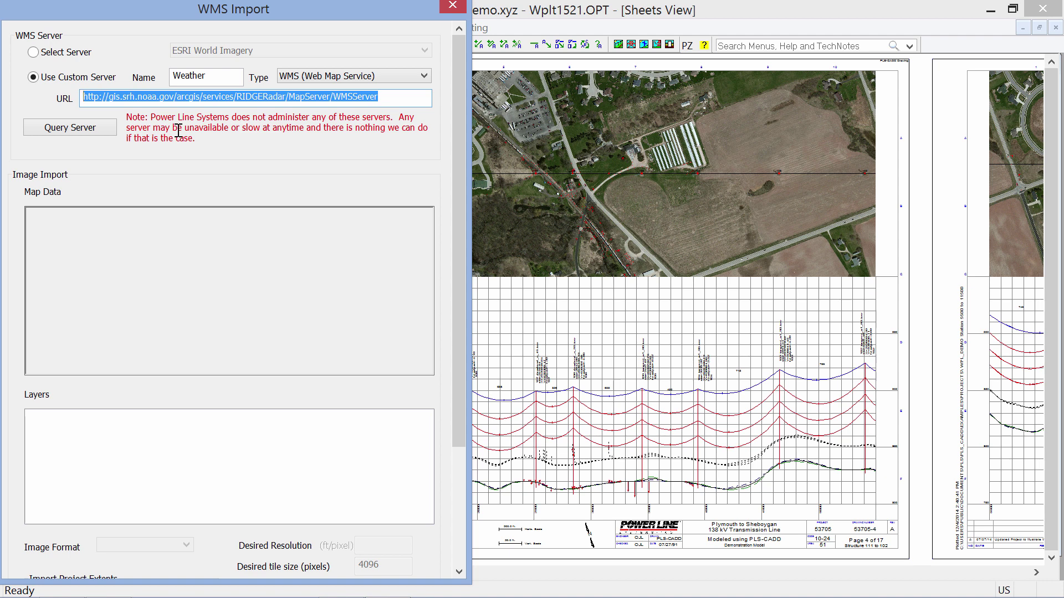
{"action": "left_click", "coordinate": [60, 137]}
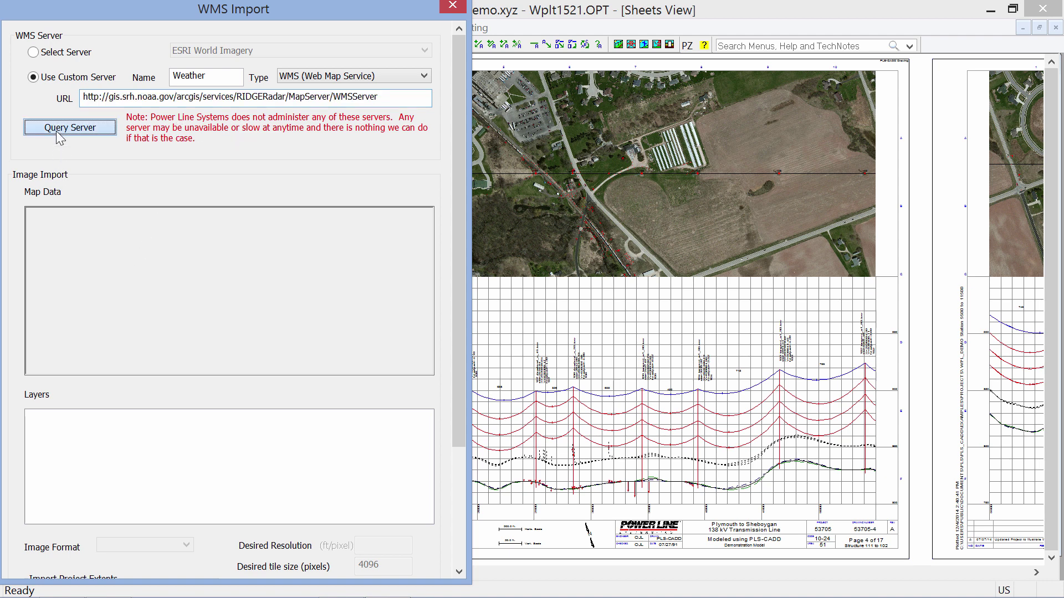
{"action": "left_click", "coordinate": [51, 427]}
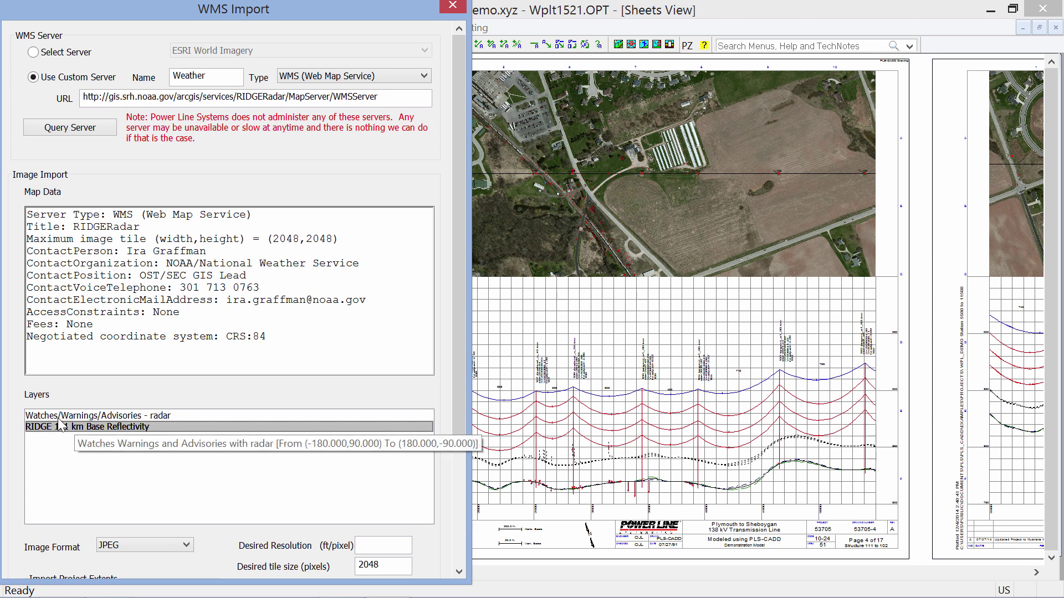
{"action": "left_click_drag", "start_coordinate": [461, 327], "coordinate": [458, 448]}
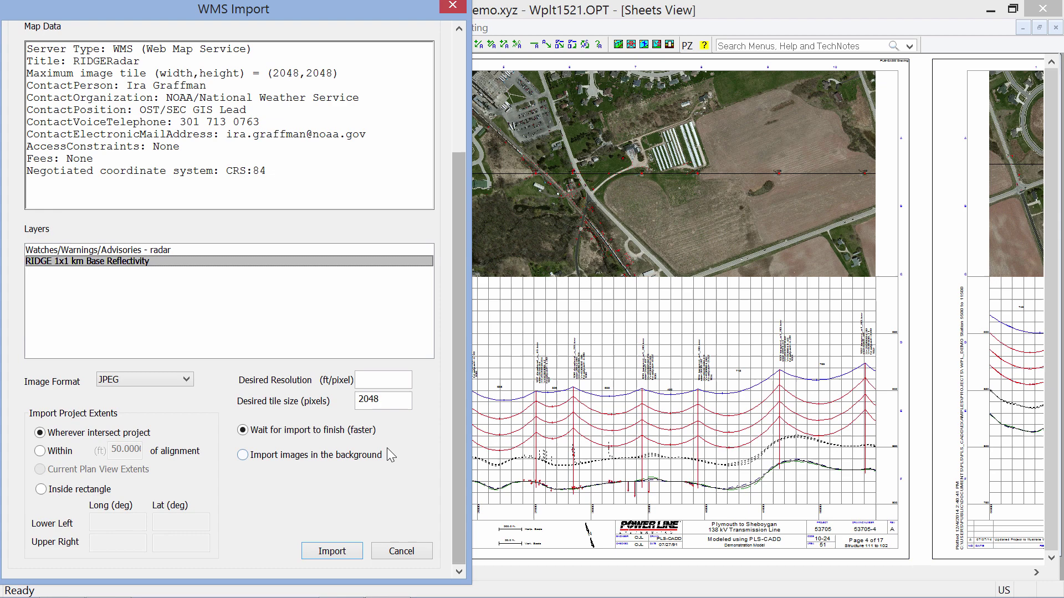
{"action": "left_click", "coordinate": [411, 552]}
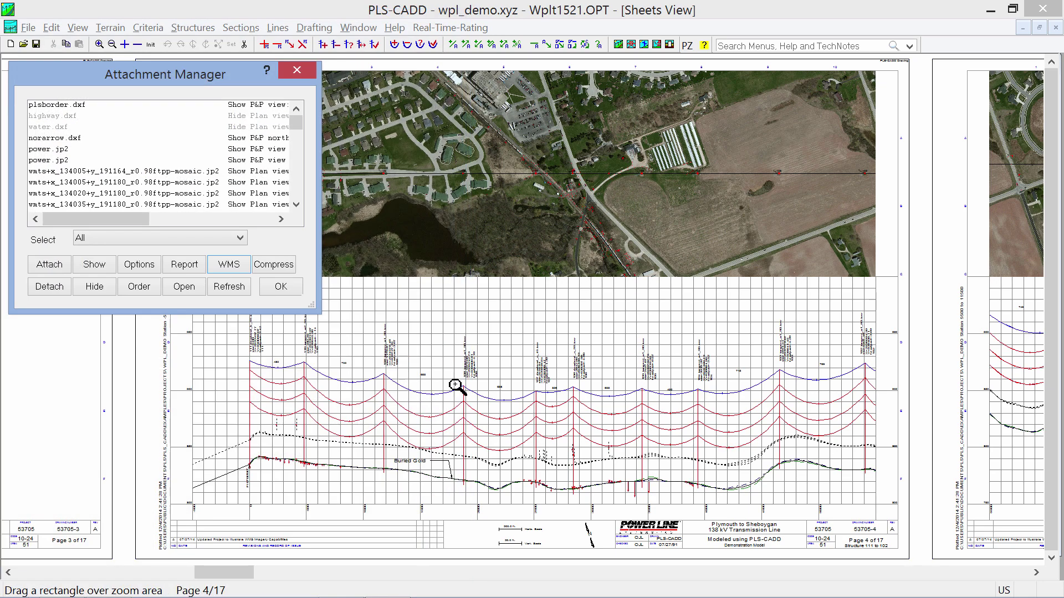
Step: Confirm the Attachment Manager with OK to return to the imagery-backed plan-and-profile sheet
{"action": "left_click", "coordinate": [291, 286]}
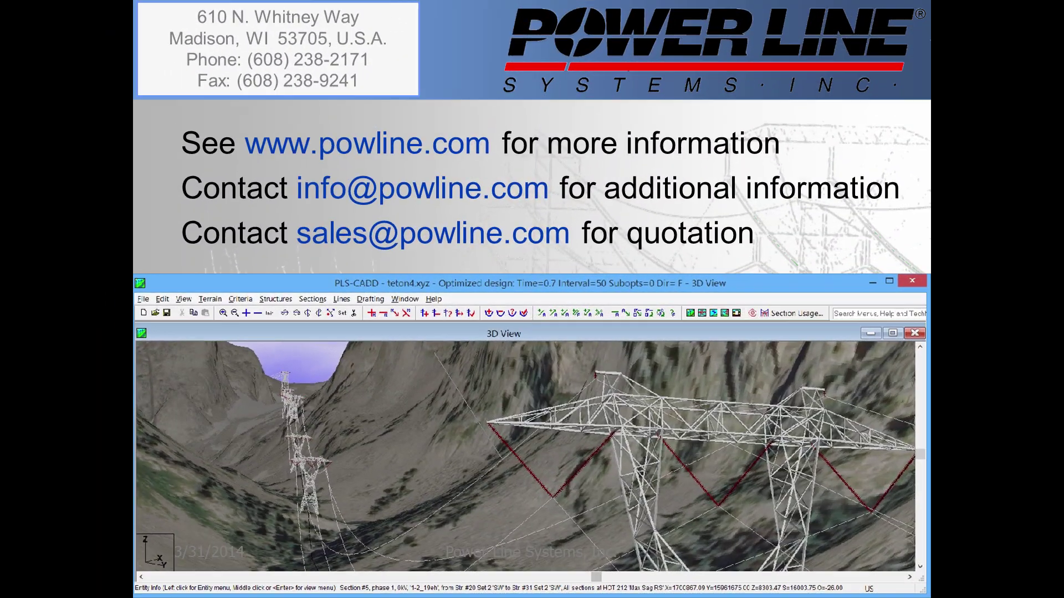